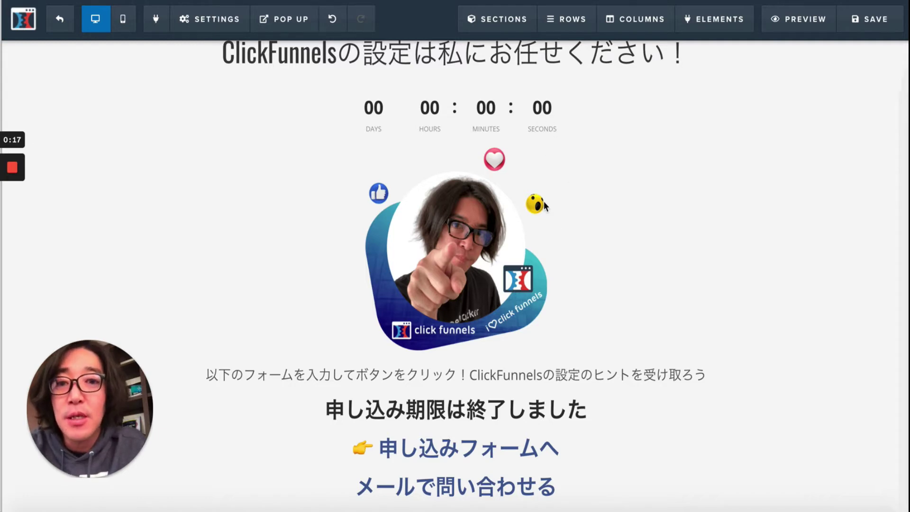
Delete the existing countdown timer between the headline and the profile image, confirming the removal.
scroll(544, 201, "down", 1)
scroll(544, 201, "up", 2)
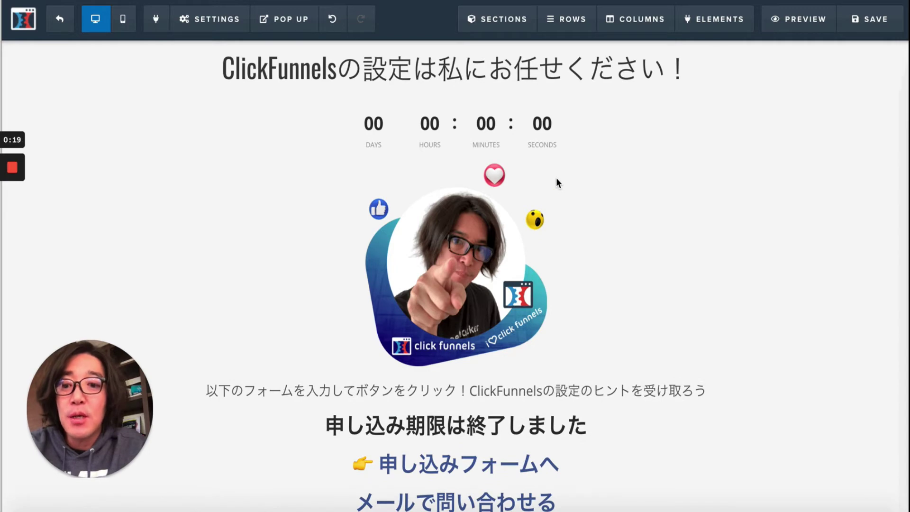
scroll(556, 178, "down", 1)
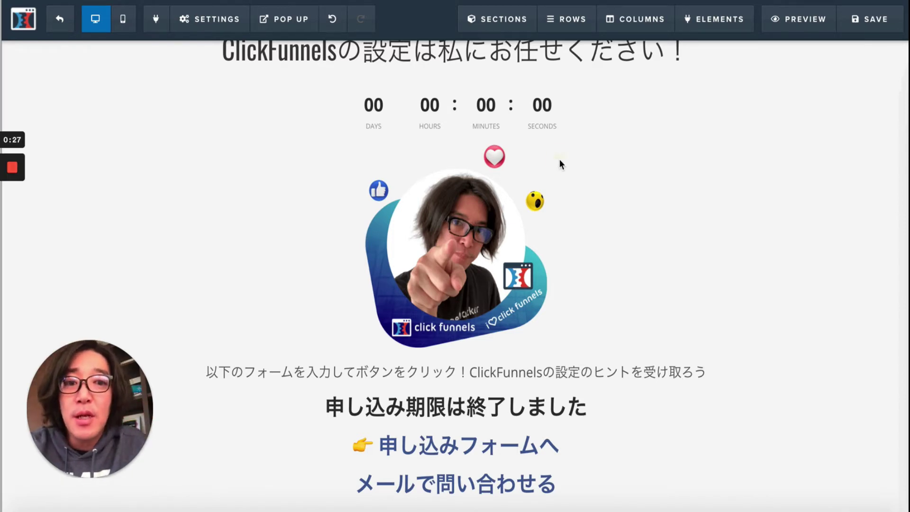
mouse_move(545, 118)
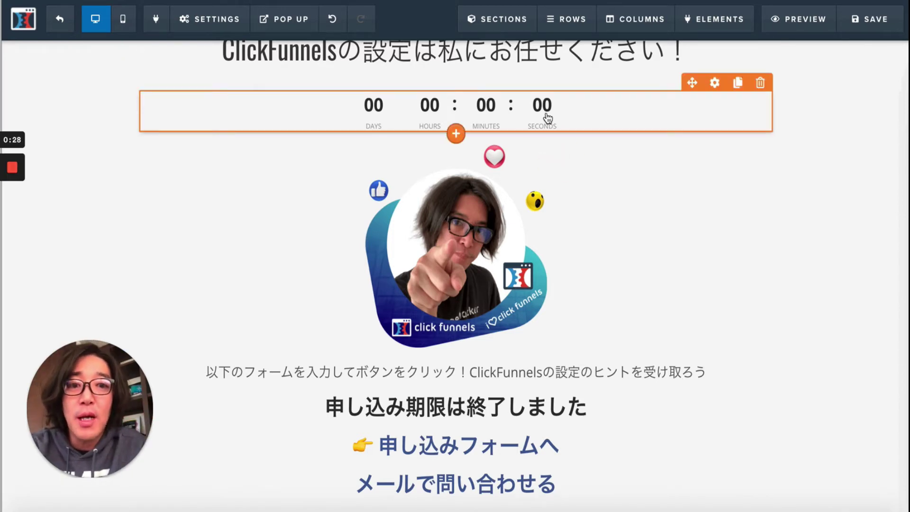
left_click(760, 83)
left_click(564, 66)
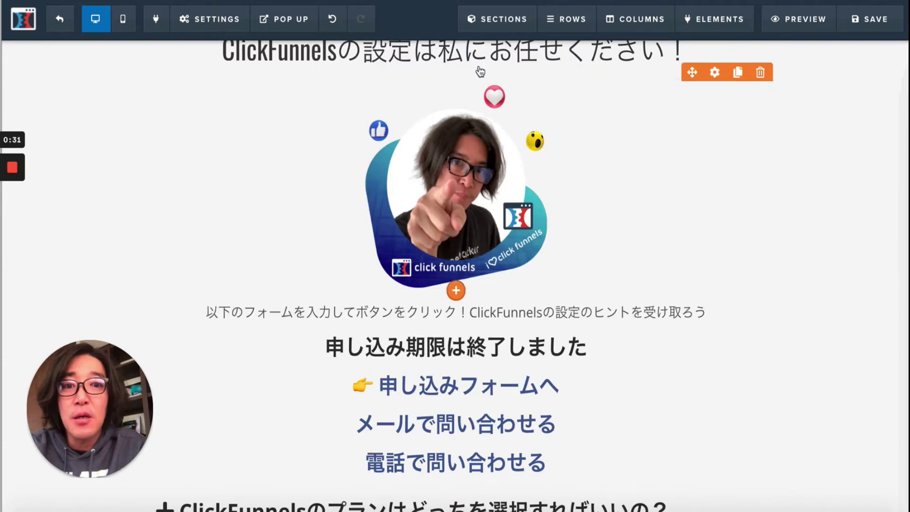
Add a Countdown 2.0 element directly below the "ClickFunnelsの設定は私にお任せください！" headline.
scroll(450, 133, "up", 1)
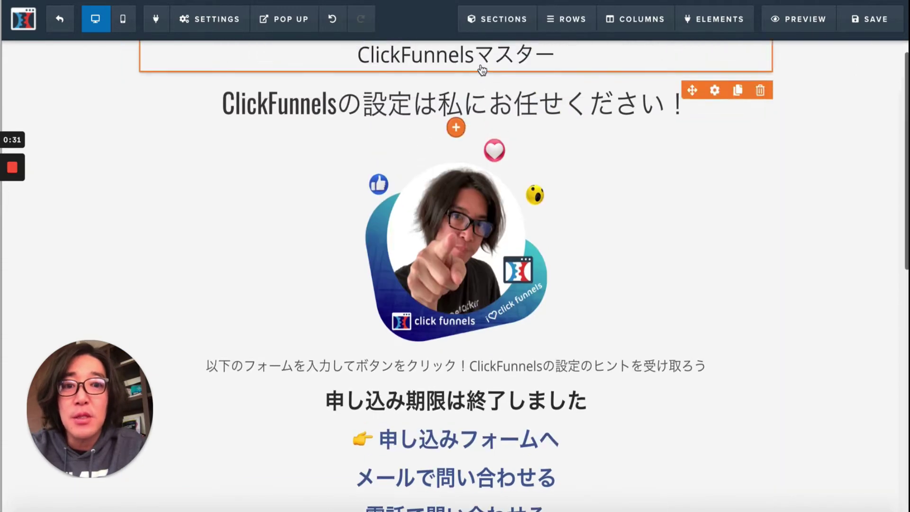
left_click(452, 129)
scroll(690, 231, "down", 9)
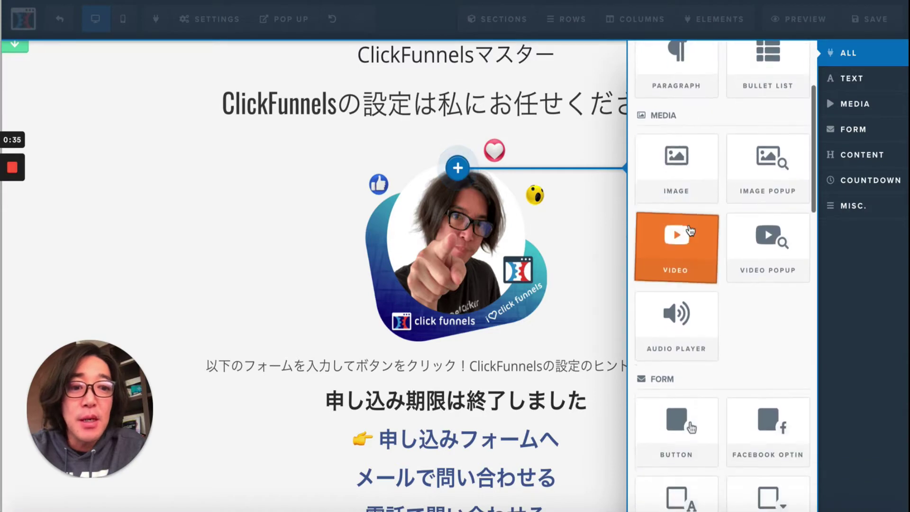
scroll(690, 231, "down", 2)
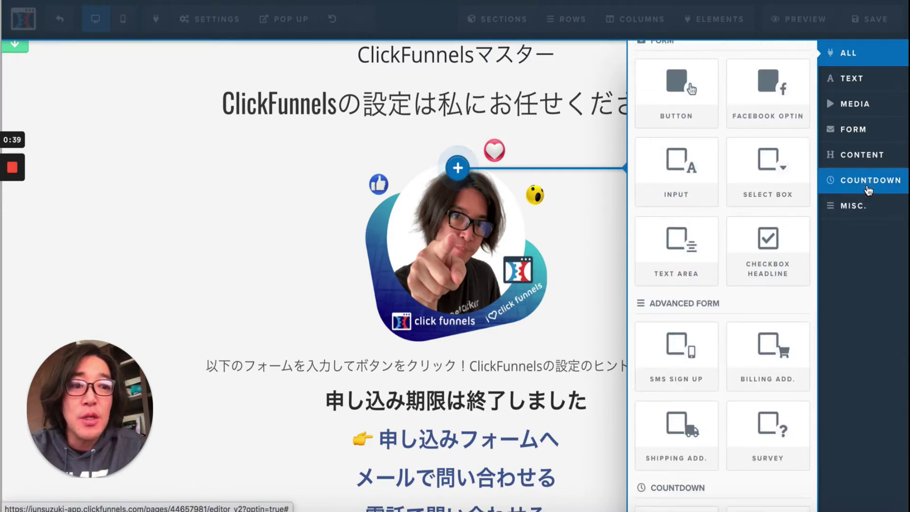
left_click(869, 189)
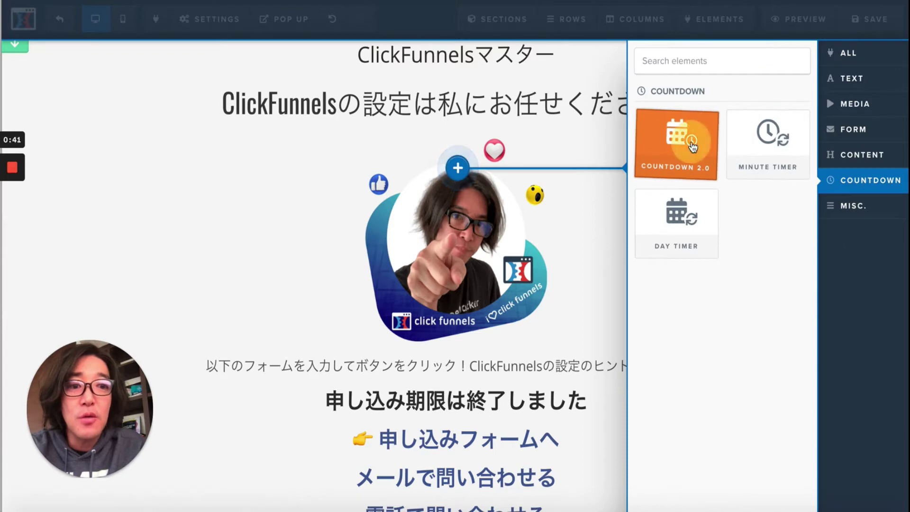
left_click(692, 144)
mouse_move(670, 177)
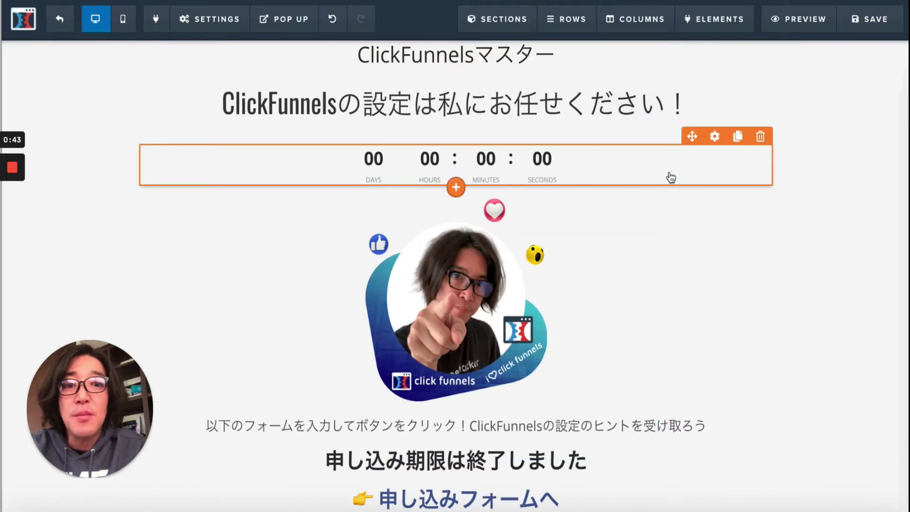
Open the new countdown's settings and set its end date to 02/01/2021.
left_click(714, 138)
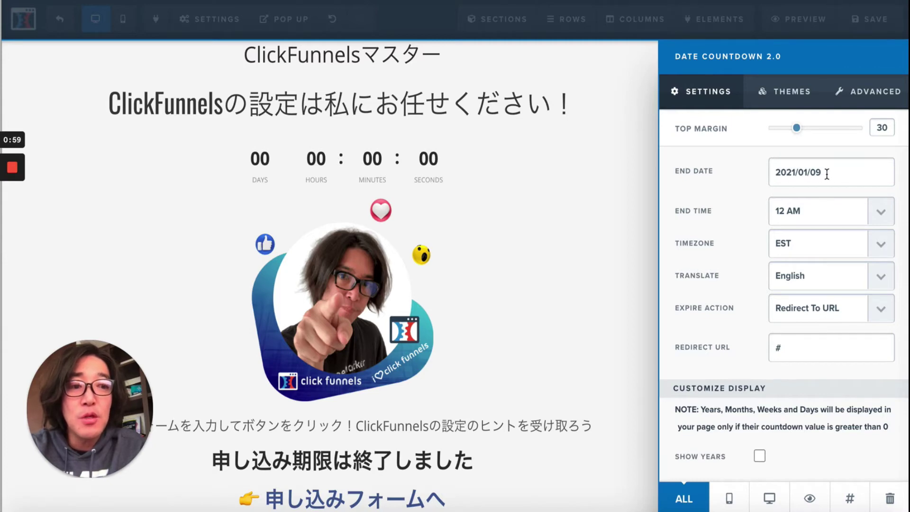
left_click(827, 174)
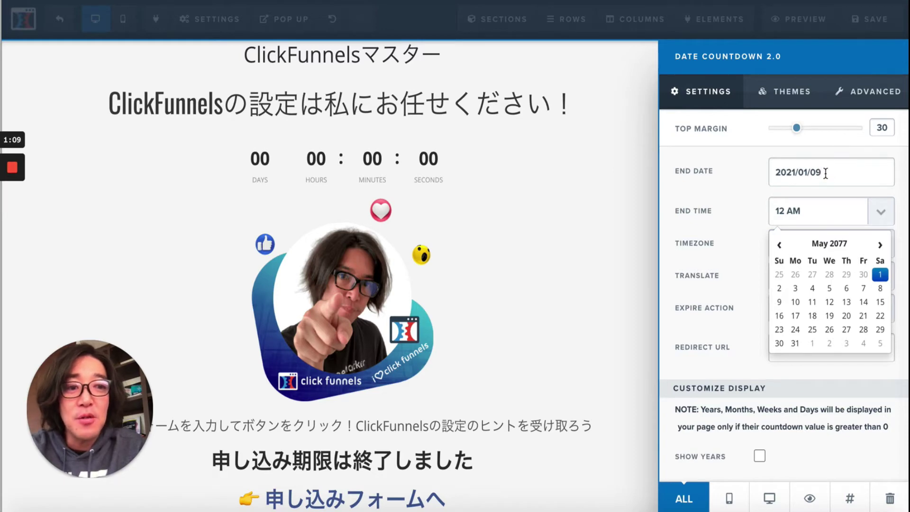
left_click_drag(827, 170, 754, 179)
key("BackSpace")
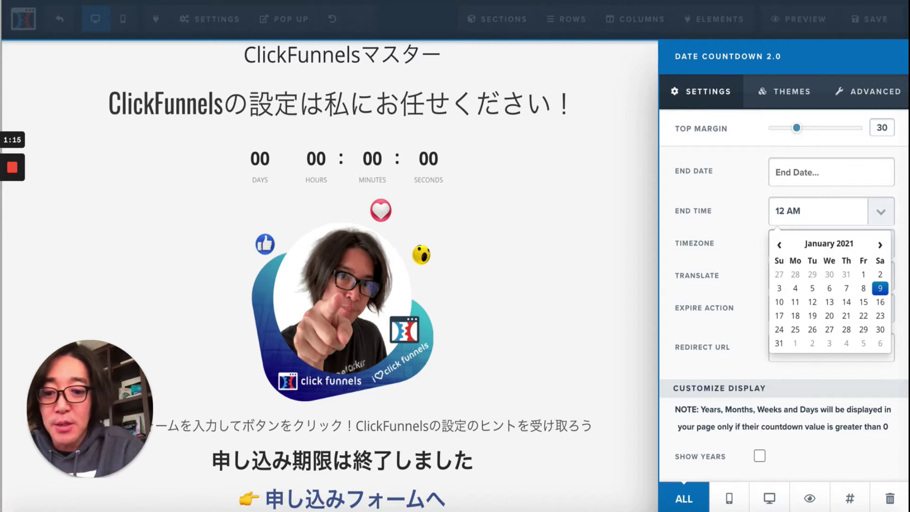
type("02/0")
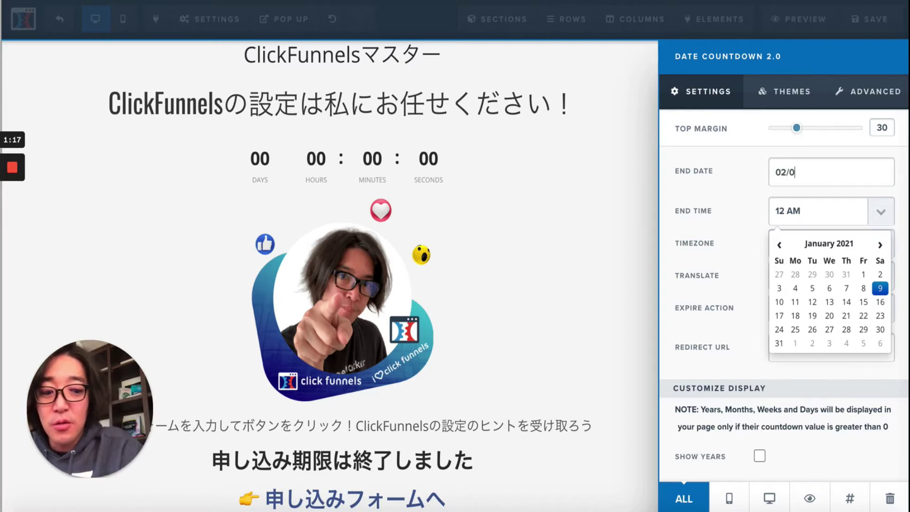
type("1/2021")
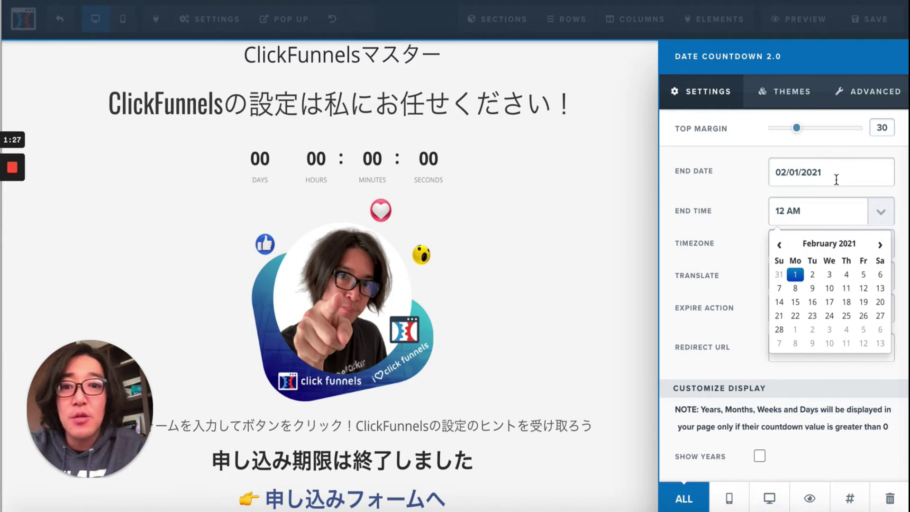
left_click(752, 200)
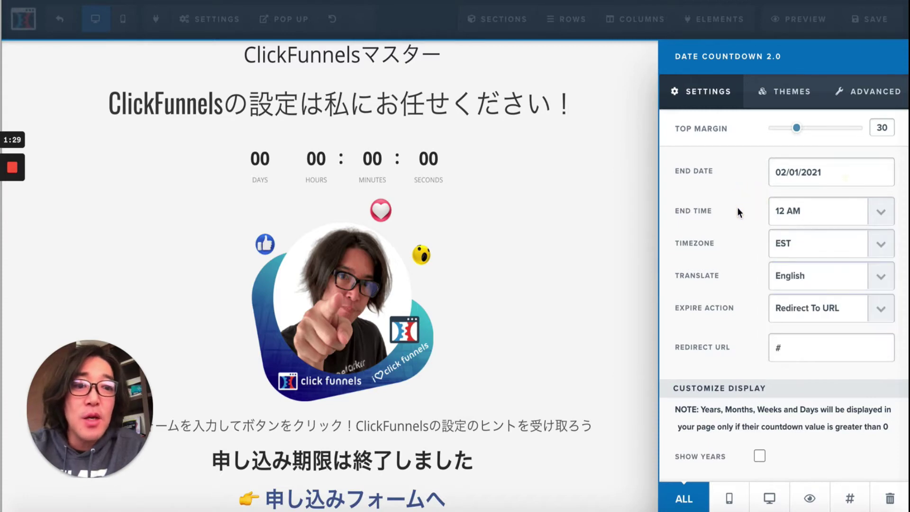
Check the available timezones, keep EST, and set the countdown's end time to 8 AM.
left_click(879, 212)
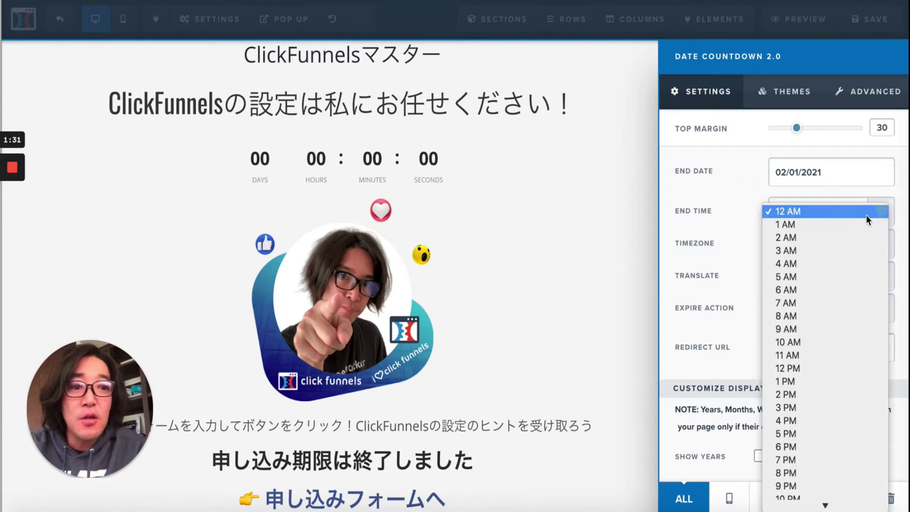
left_click(723, 234)
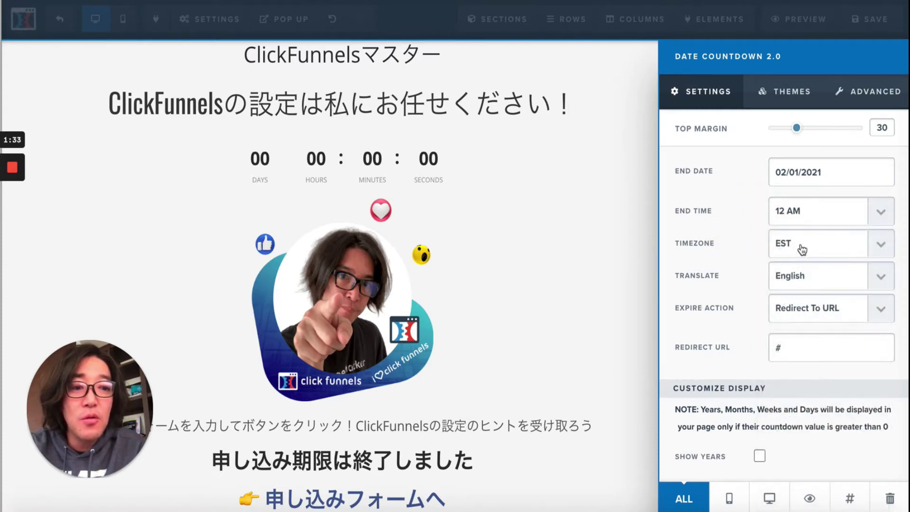
left_click(880, 244)
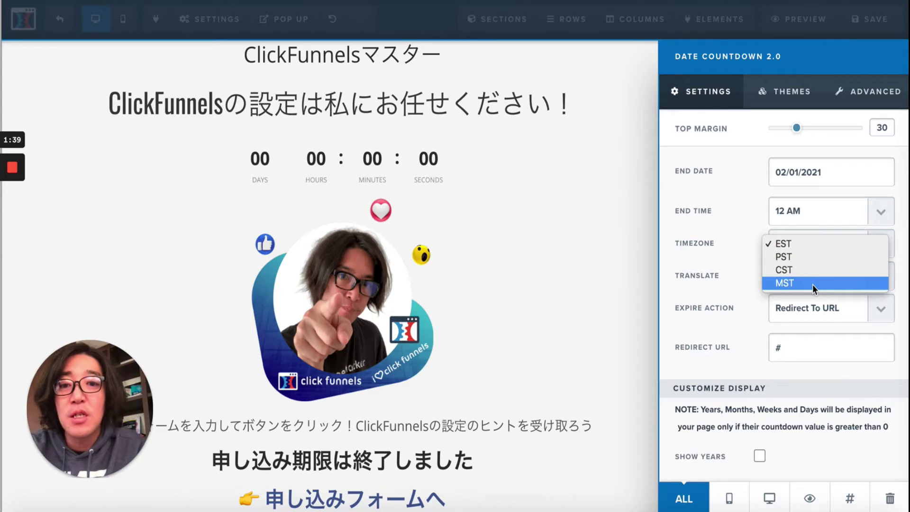
left_click(818, 243)
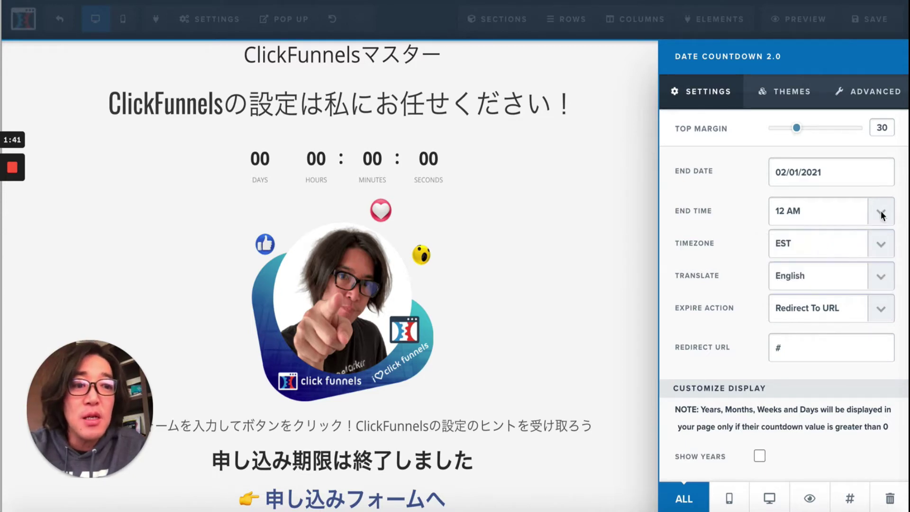
left_click(881, 211)
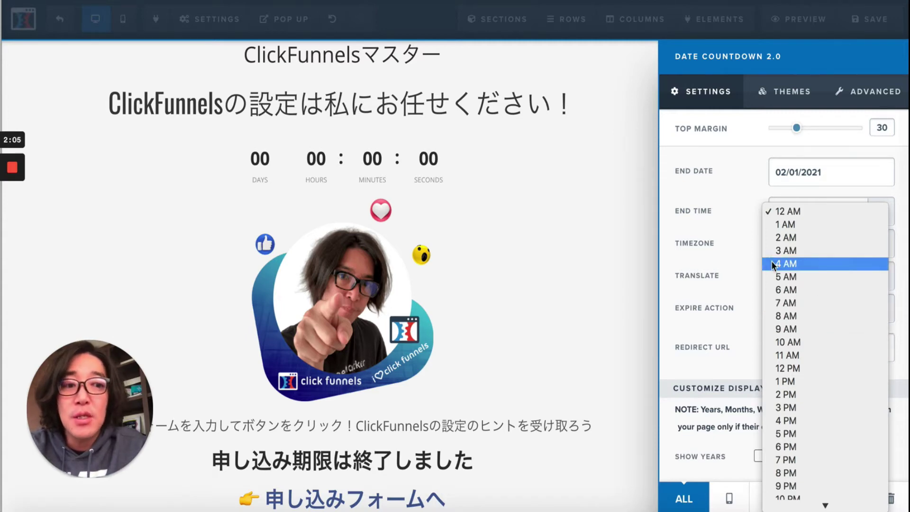
left_click(804, 319)
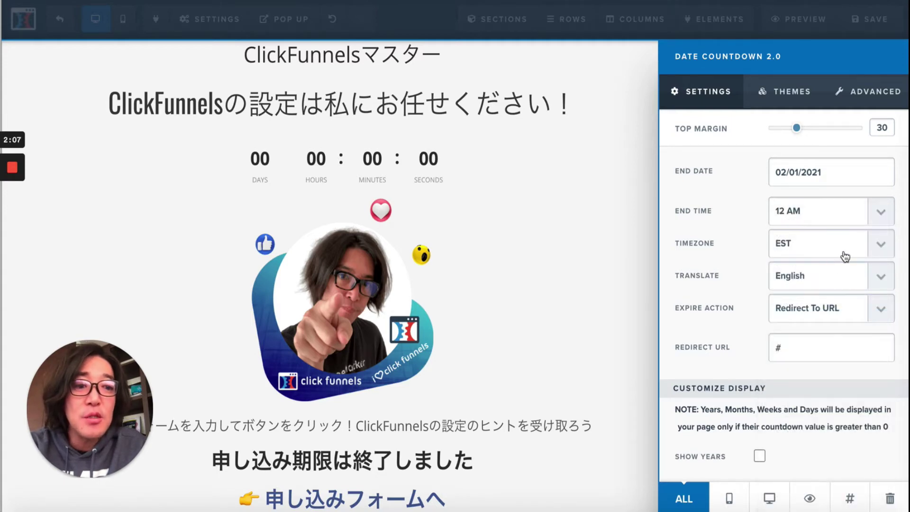
Set the countdown's translation language to Japanese.
scroll(839, 246, "down", 1)
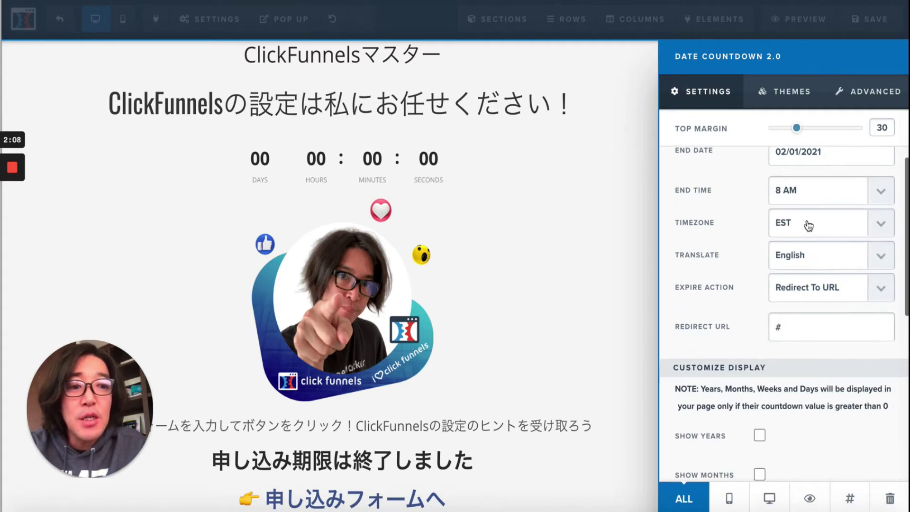
left_click(865, 256)
left_click(829, 322)
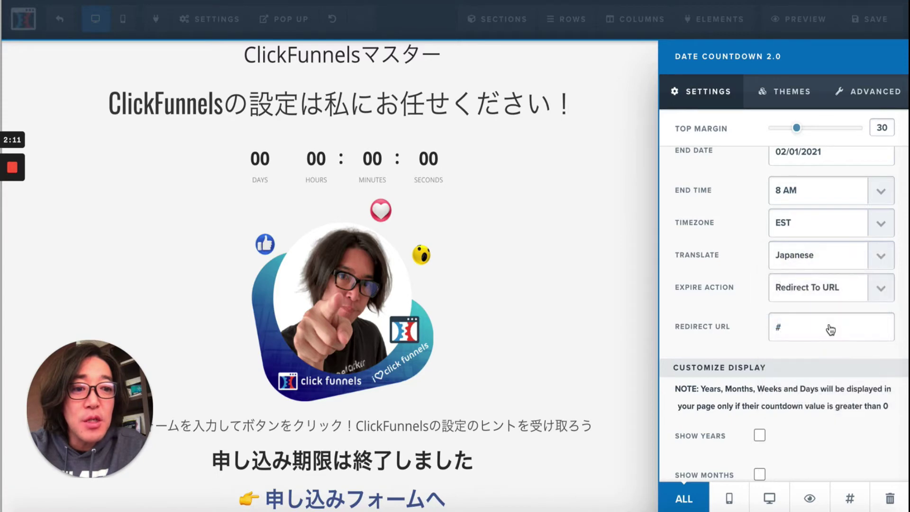
Keep Redirect To URL as the countdown's expire action and clear the redirect URL.
scroll(824, 303, "down", 1)
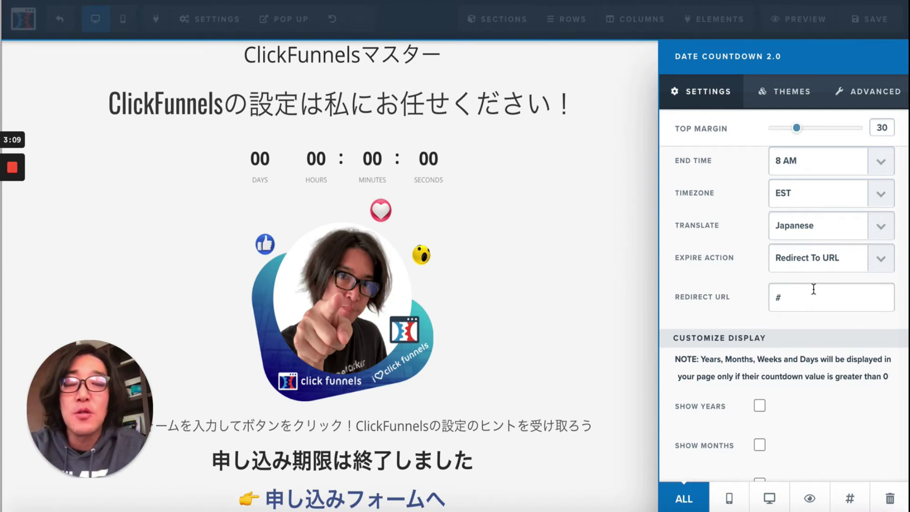
left_click(881, 256)
left_click(822, 258)
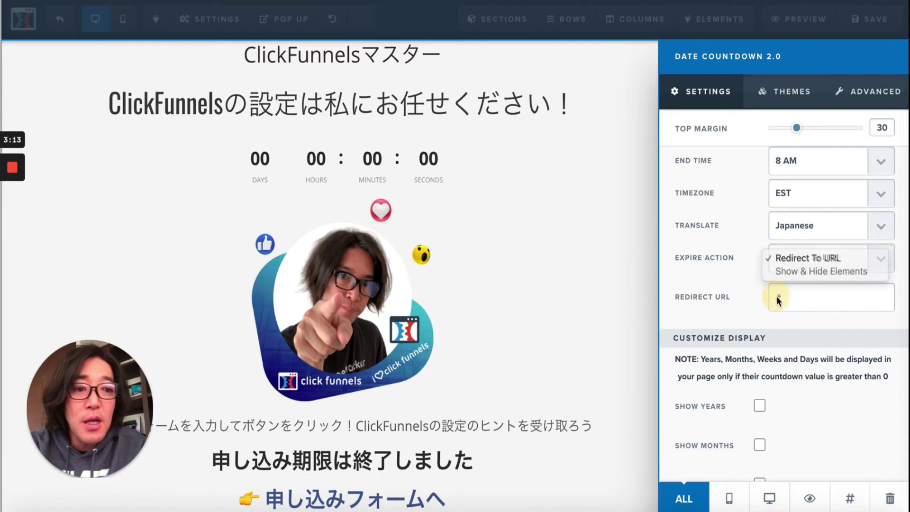
left_click(787, 299)
key("BackSpace")
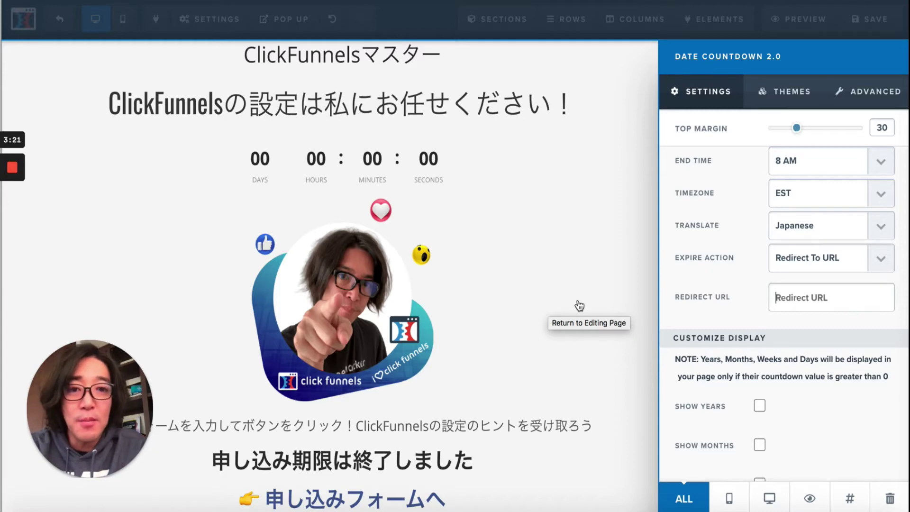
Reopen the countdown's settings from the page and set its expire action to Show & Hide Elements.
scroll(579, 306, "up", 1)
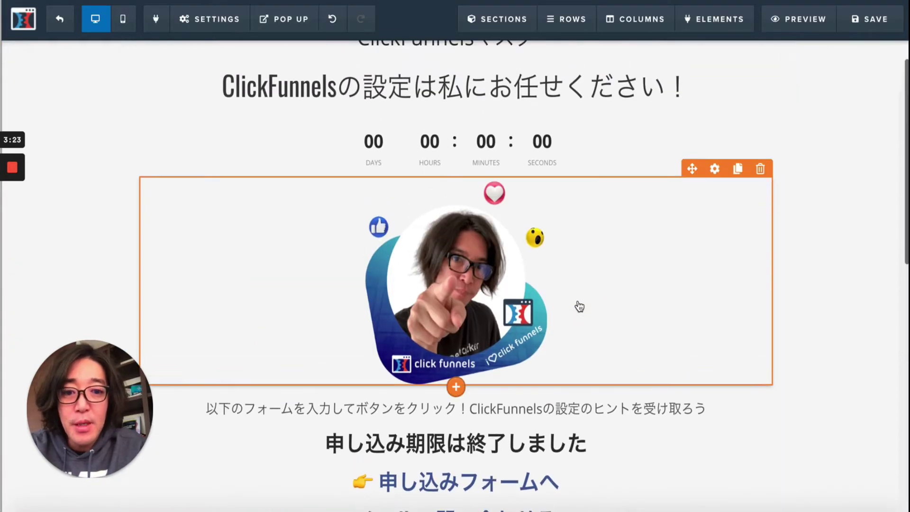
scroll(579, 303, "down", 4)
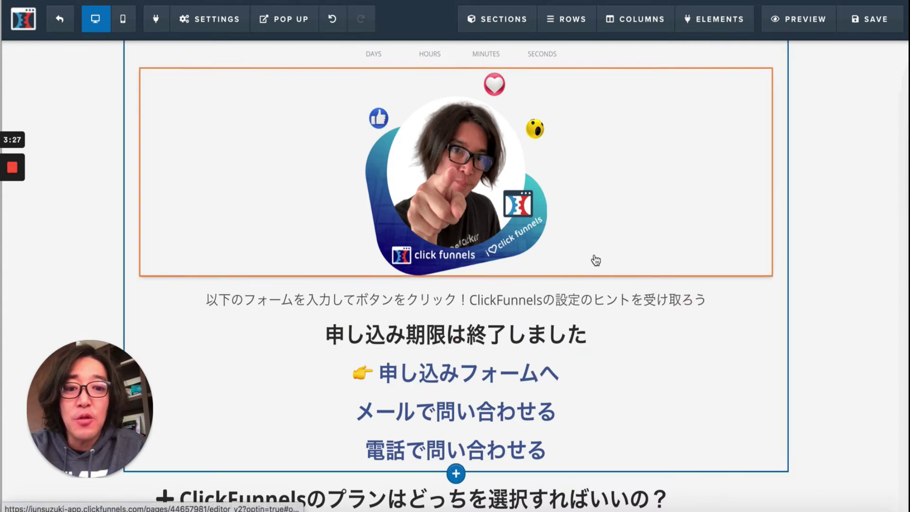
scroll(596, 261, "up", 3)
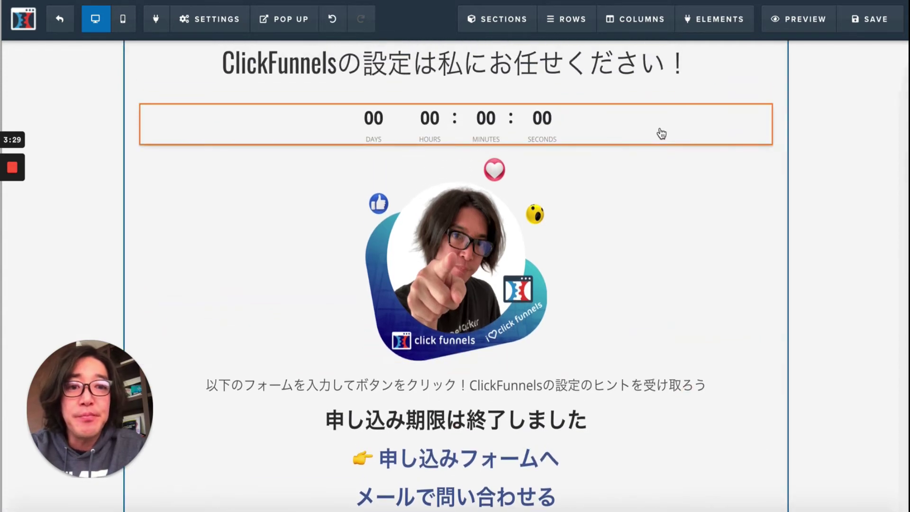
left_click(716, 98)
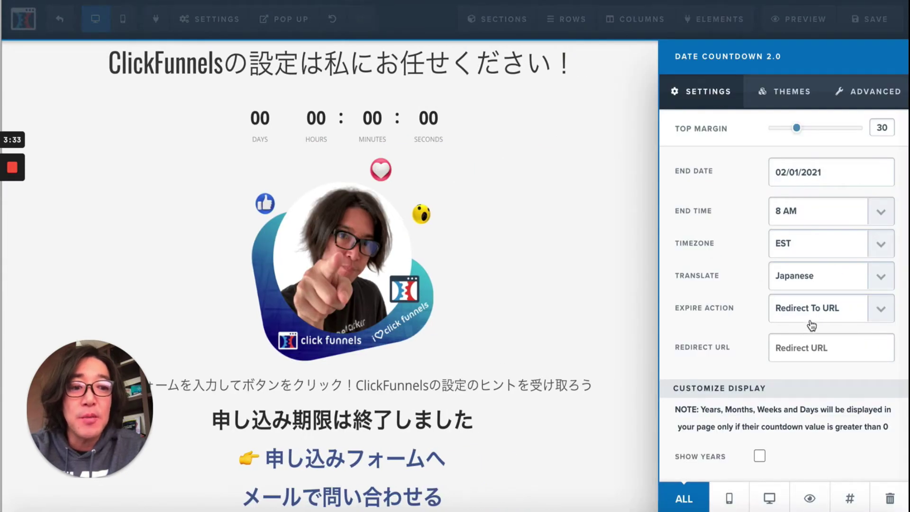
left_click(871, 326)
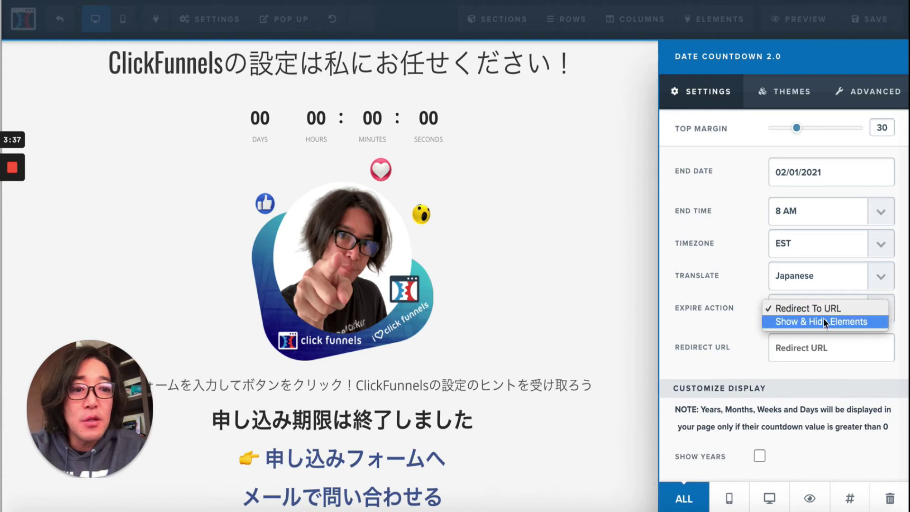
left_click(848, 323)
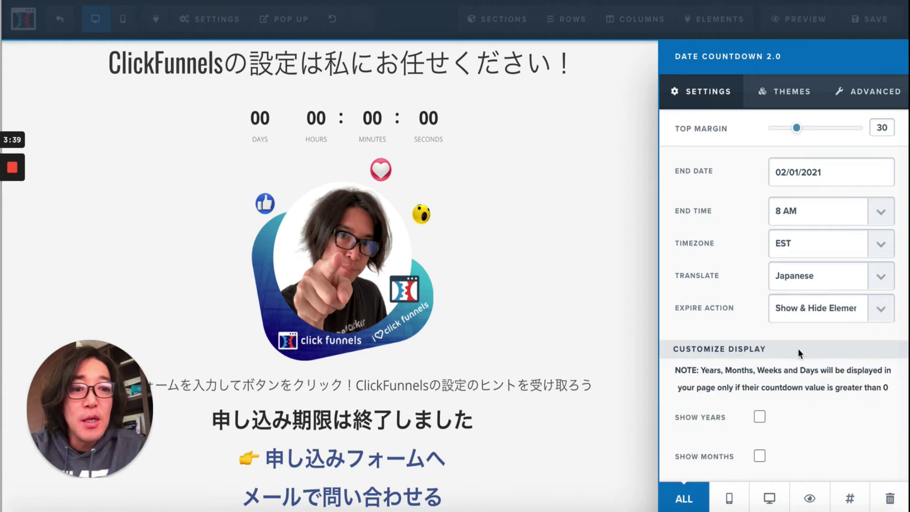
Set the countdown to hide the 申し込みフォームへ and メールで問い合わせる headlines when it expires.
scroll(787, 360, "down", 9)
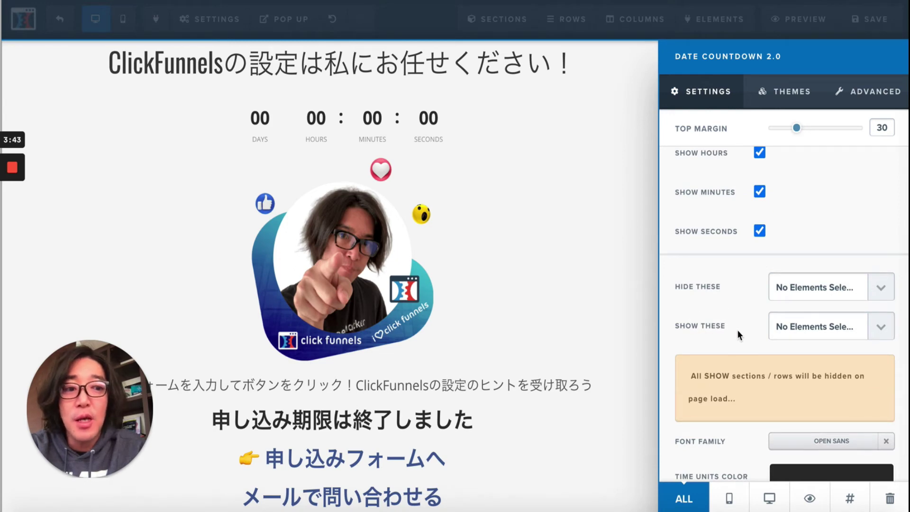
scroll(739, 333, "down", 2)
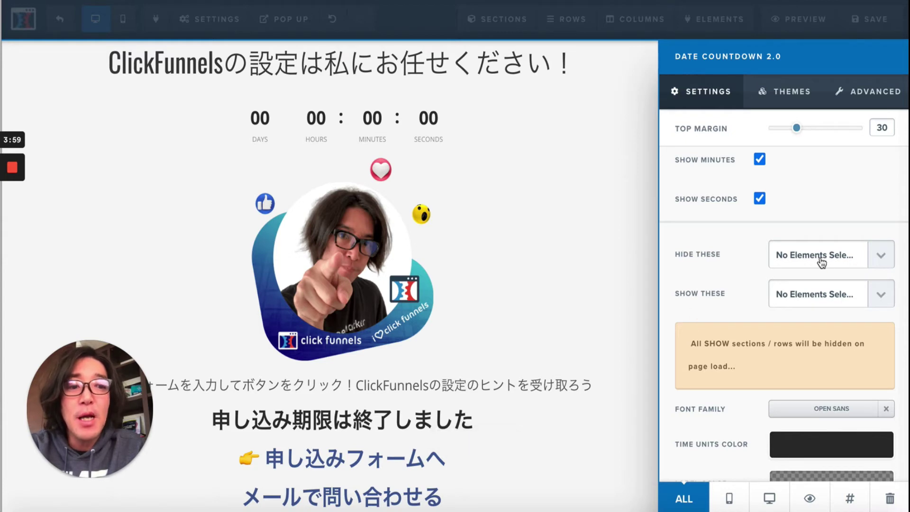
left_click(881, 259)
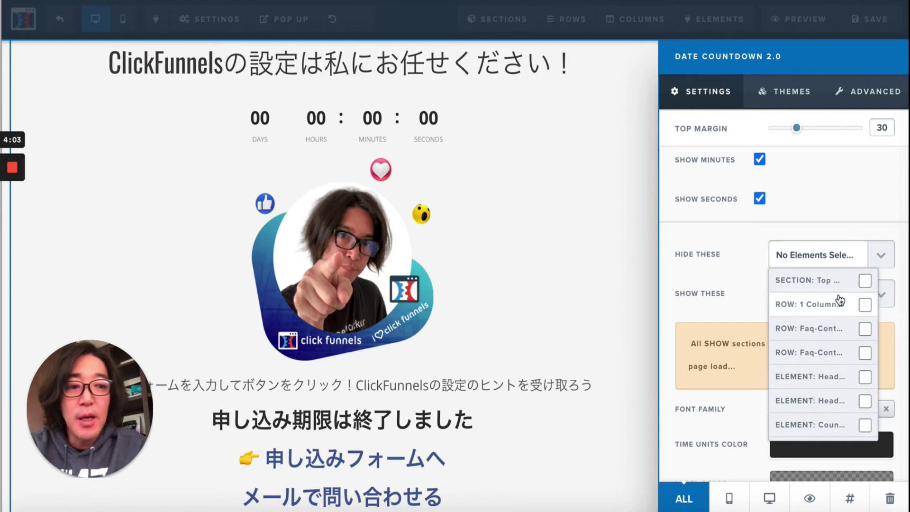
scroll(825, 320, "down", 3)
scroll(826, 322, "down", 1)
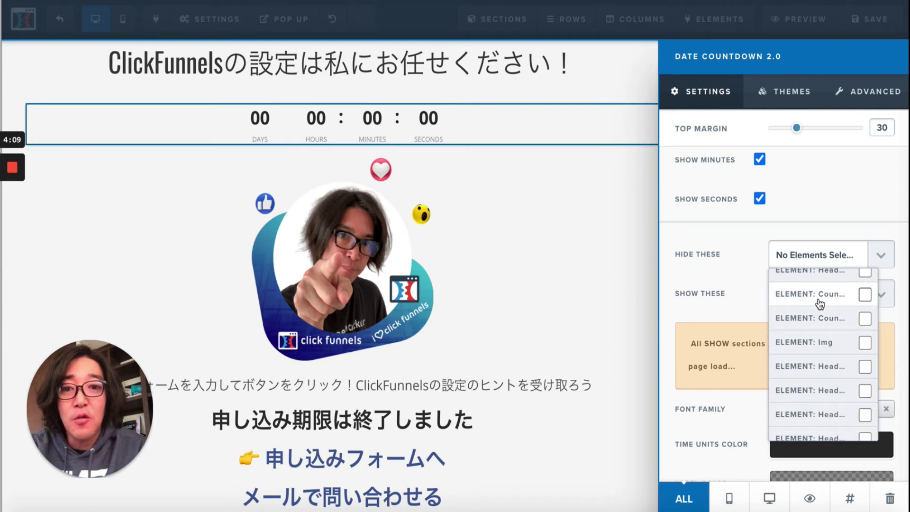
scroll(820, 303, "down", 4)
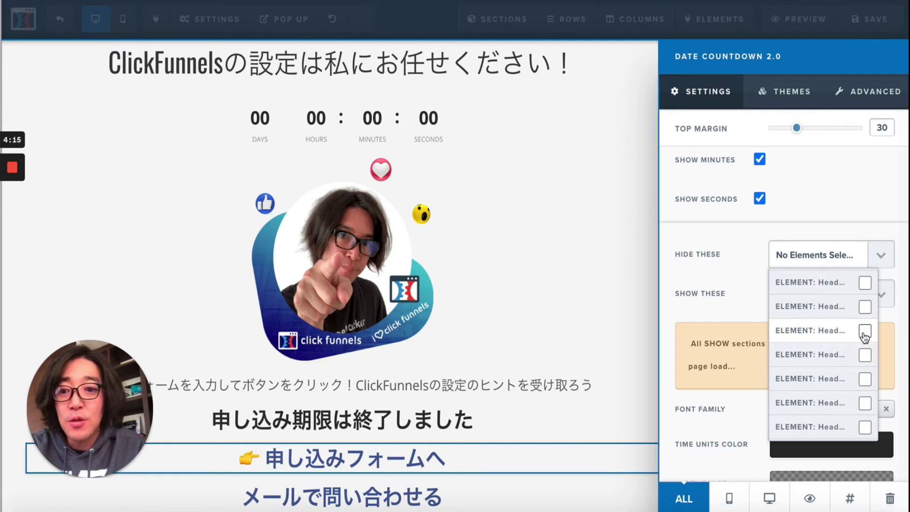
left_click(864, 331)
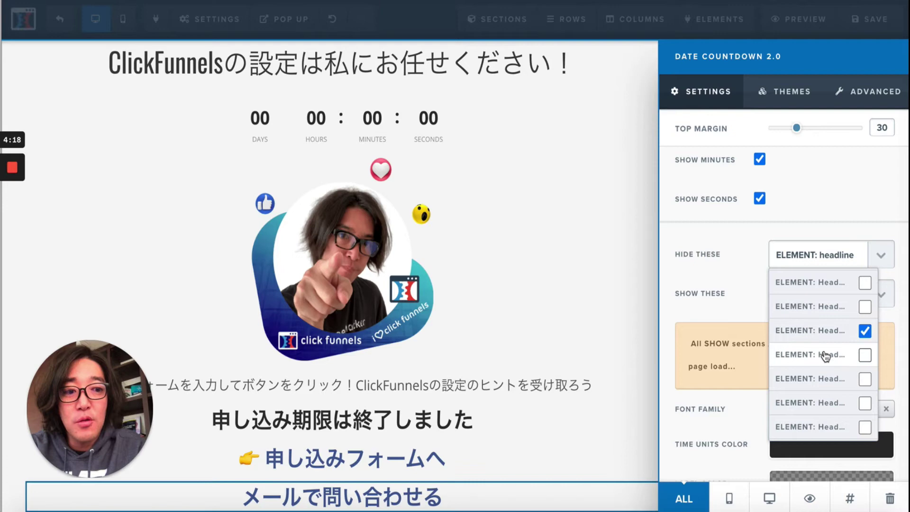
left_click(863, 355)
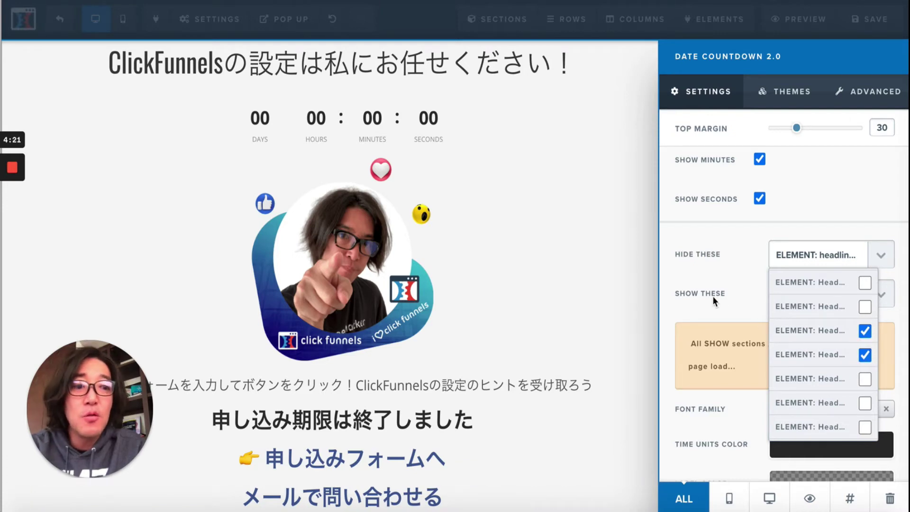
left_click(730, 260)
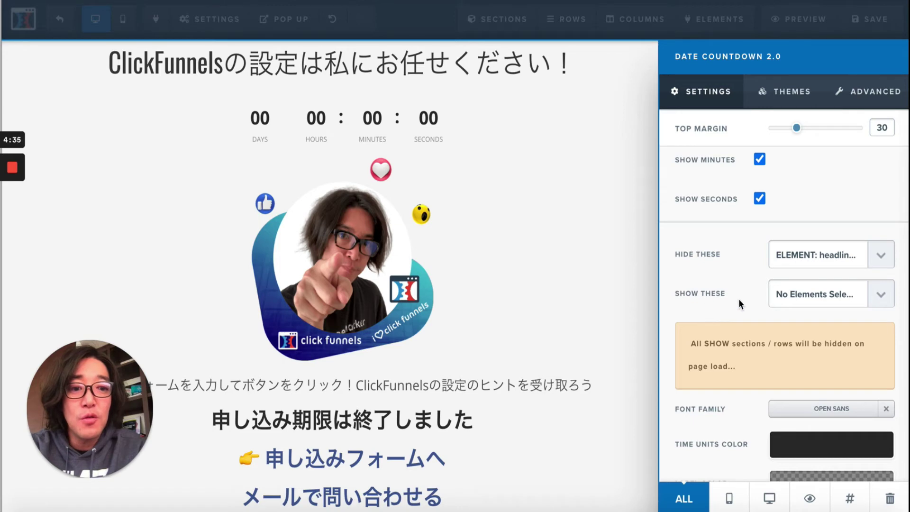
Set the countdown to show the 申し込み期限は終了しました headline when it expires.
left_click(880, 295)
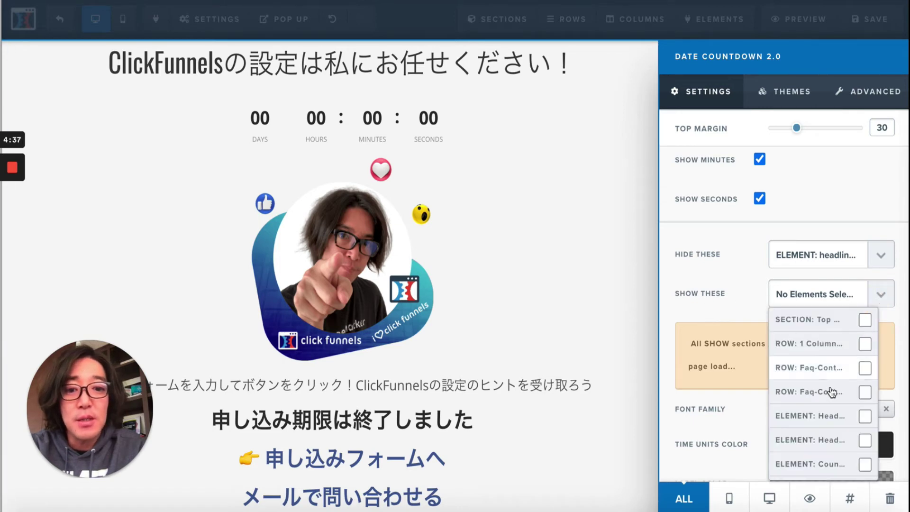
scroll(825, 455, "up", 1)
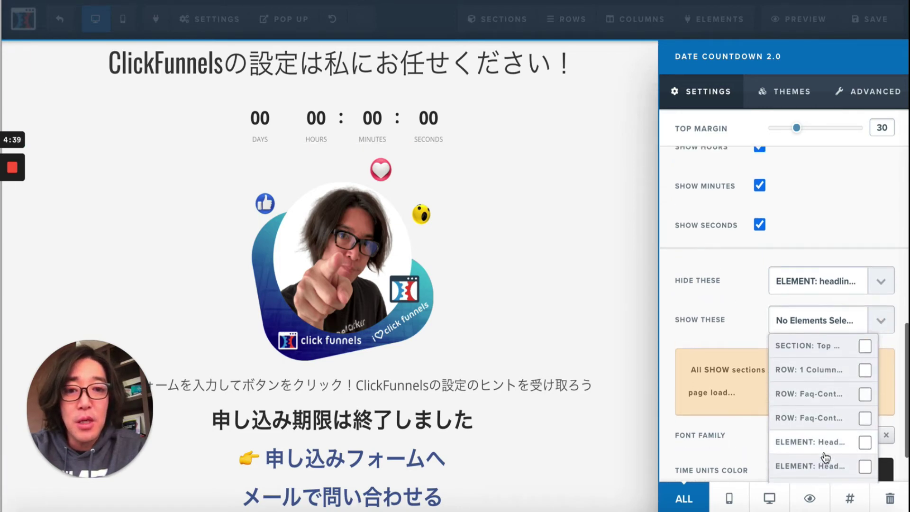
scroll(832, 436, "down", 2)
scroll(836, 429, "up", 3)
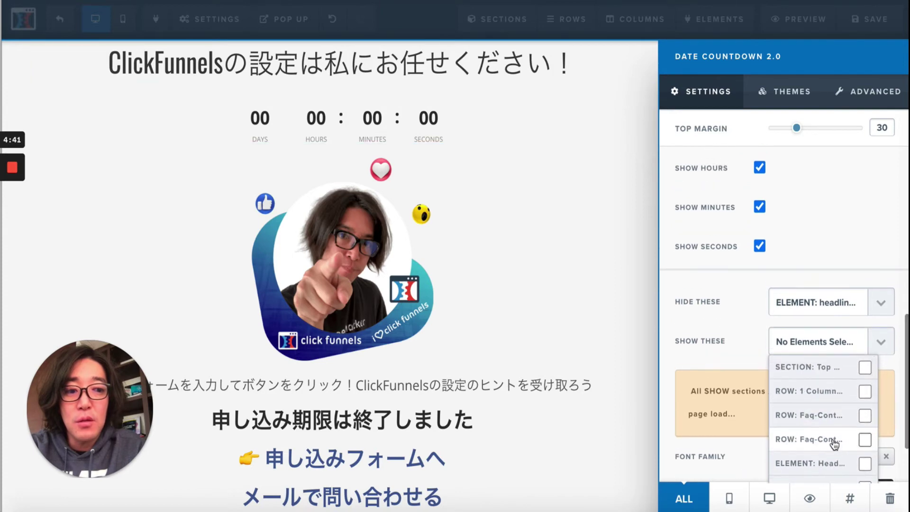
scroll(834, 438, "up", 1)
scroll(834, 443, "down", 3)
scroll(834, 444, "down", 3)
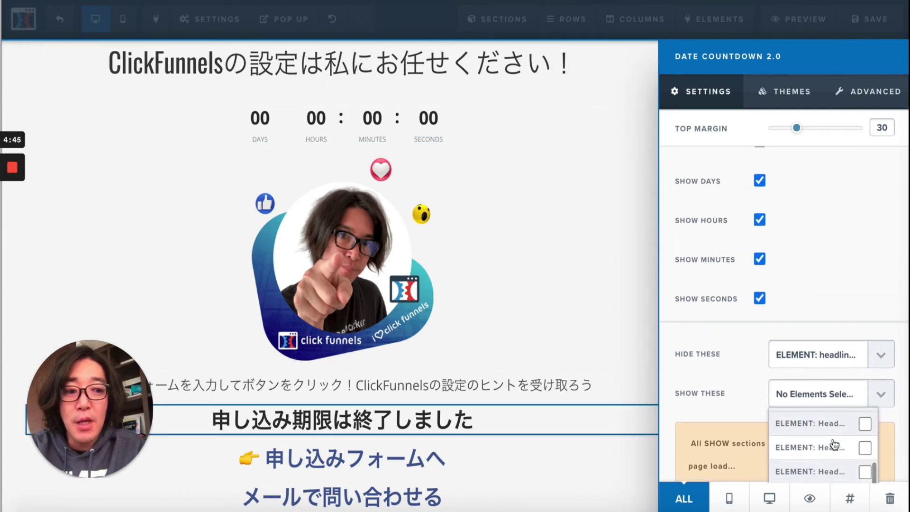
left_click(864, 448)
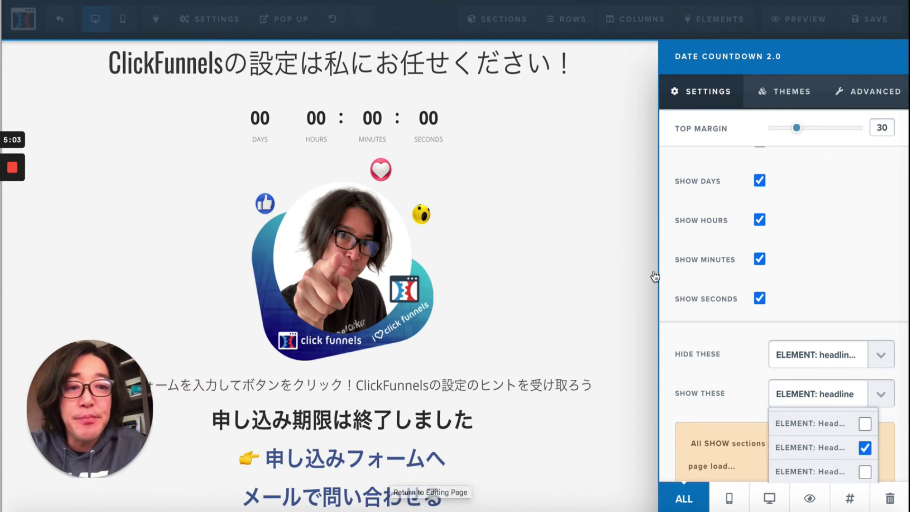
Close the countdown's settings and save the page.
scroll(784, 293, "up", 2)
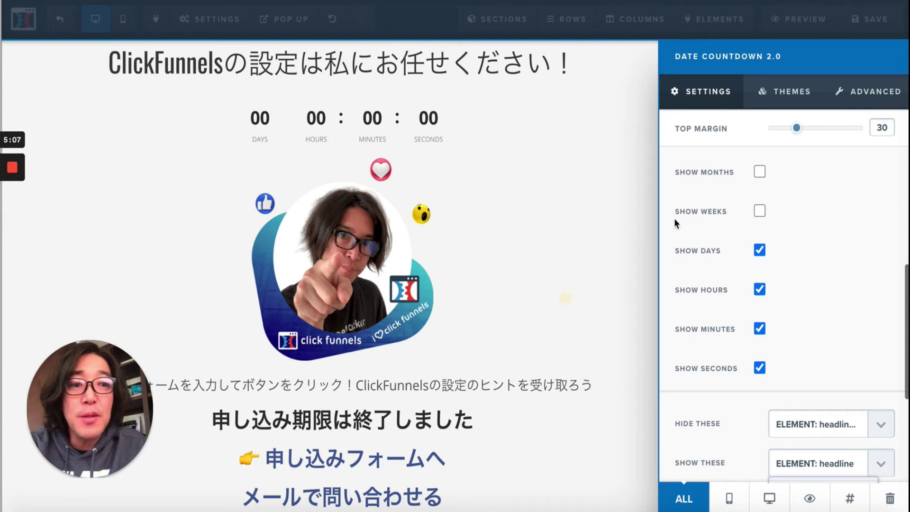
left_click(567, 304)
left_click(865, 25)
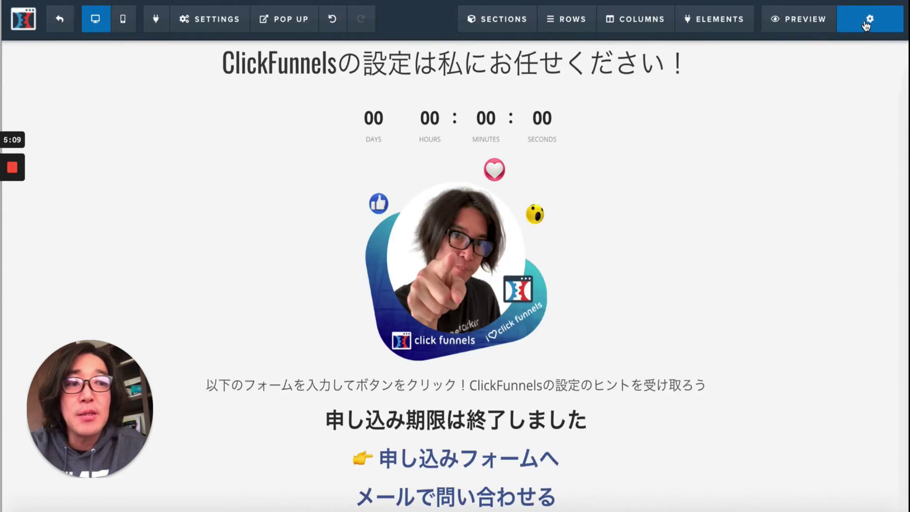
Preview the page, dismiss the translation prompt, check the countdown and the headlines below the image, and return to the editor.
left_click(804, 20)
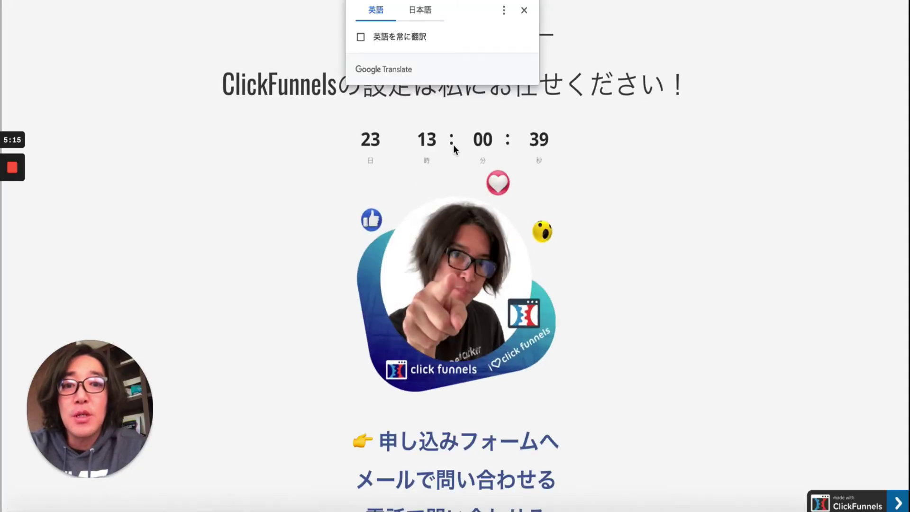
left_click(523, 10)
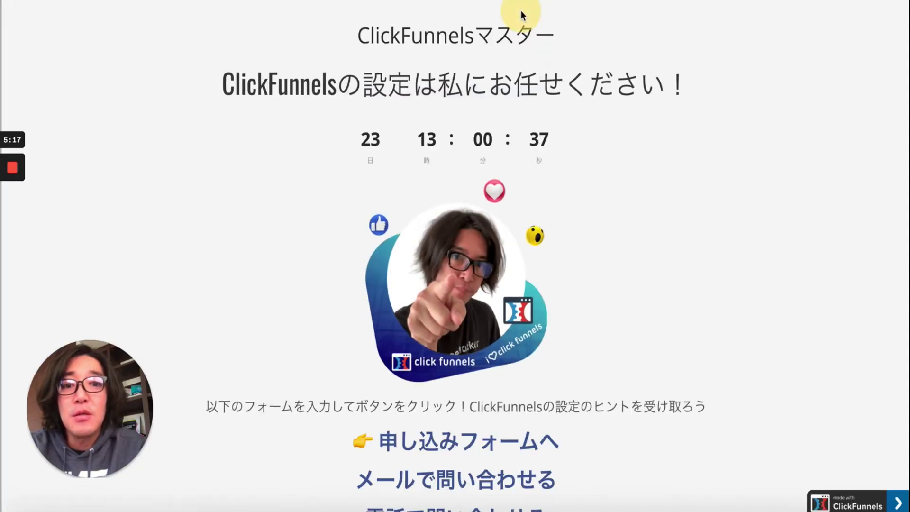
scroll(426, 186, "down", 1)
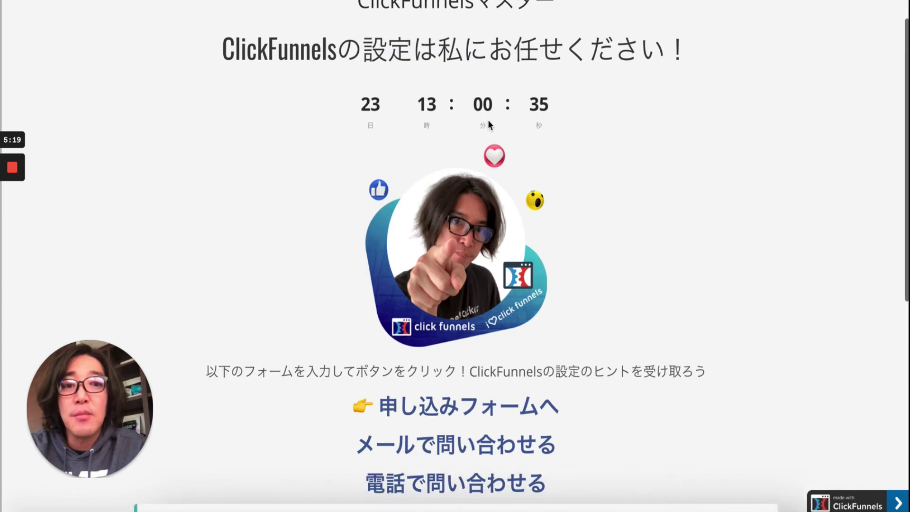
scroll(471, 197, "down", 3)
scroll(471, 197, "up", 2)
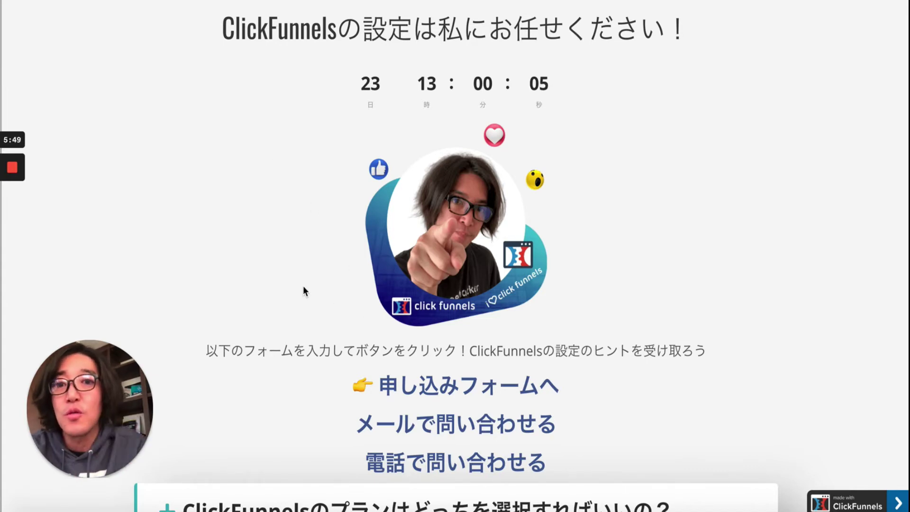
key("ctrl+w")
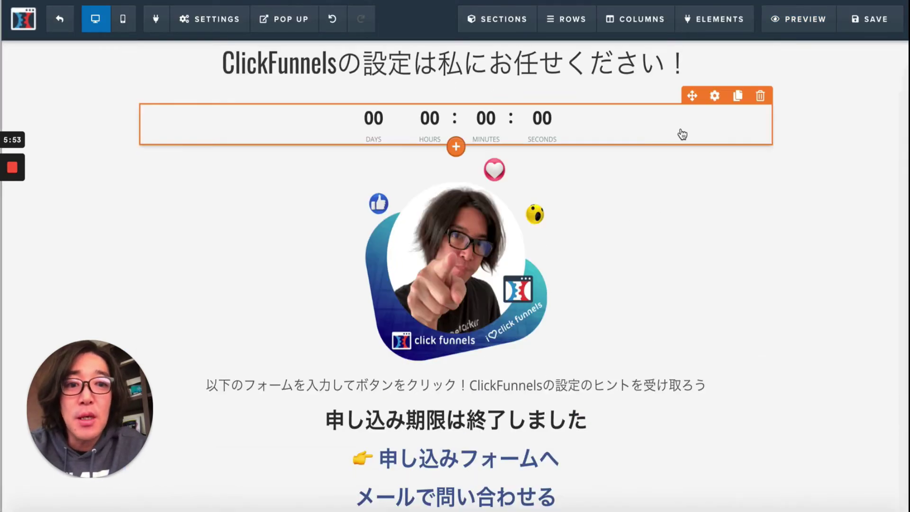
Reopen the countdown's settings and review the Customize Display options for years through seconds.
left_click(714, 96)
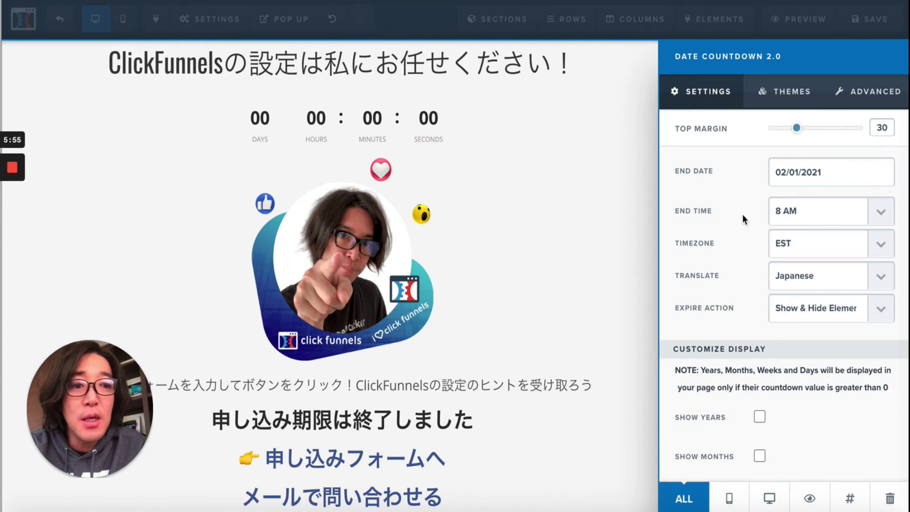
scroll(742, 214, "down", 4)
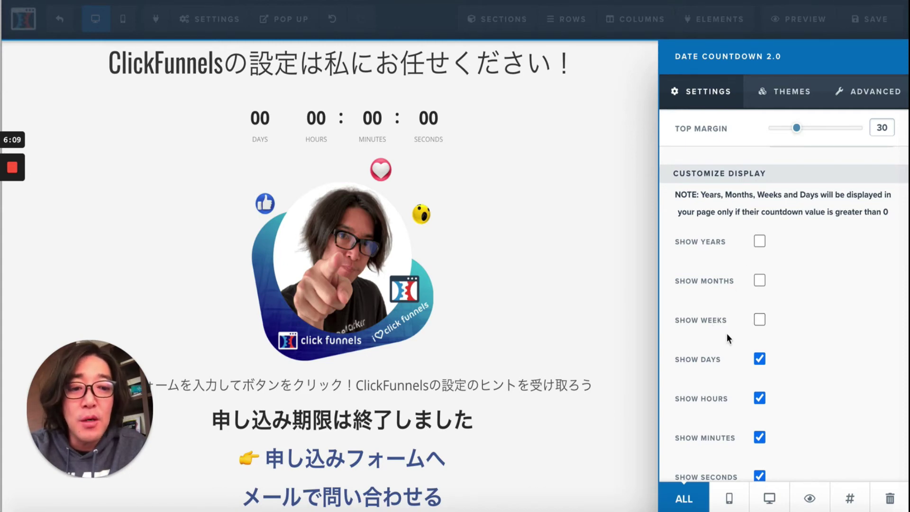
scroll(717, 368, "down", 1)
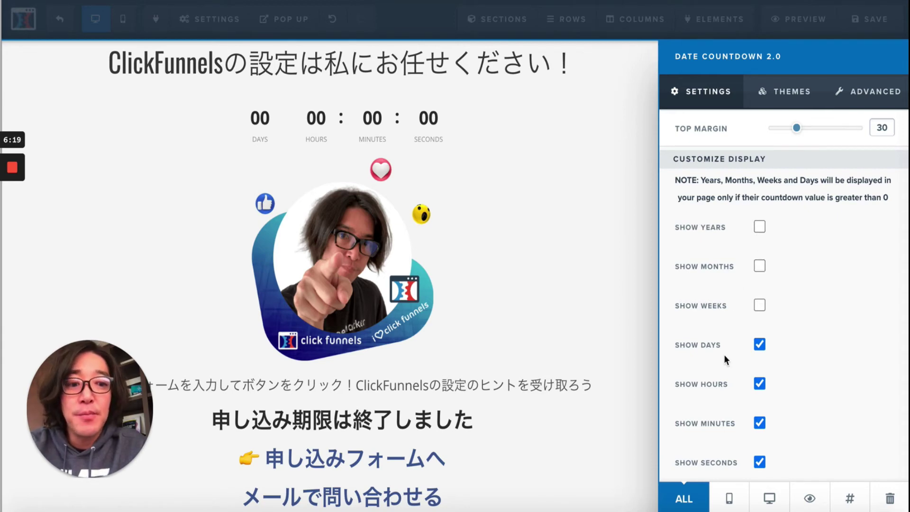
scroll(724, 355, "down", 5)
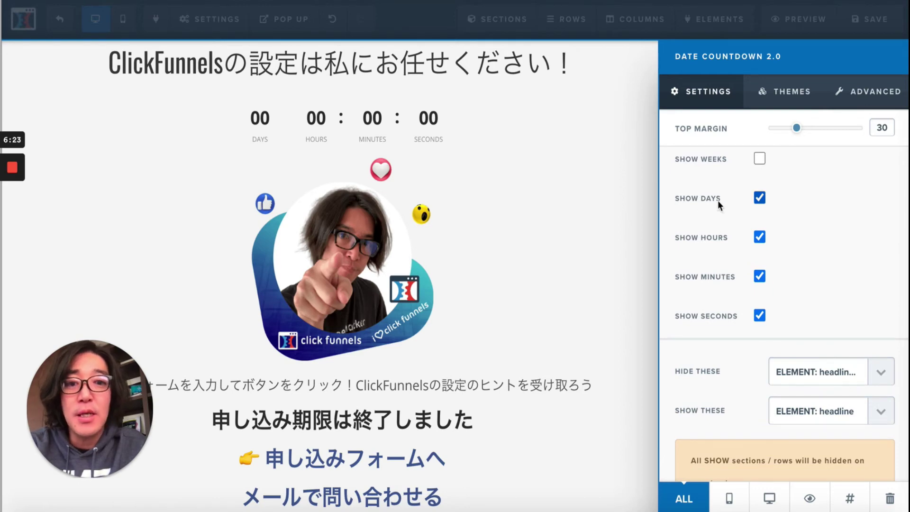
scroll(742, 314, "down", 5)
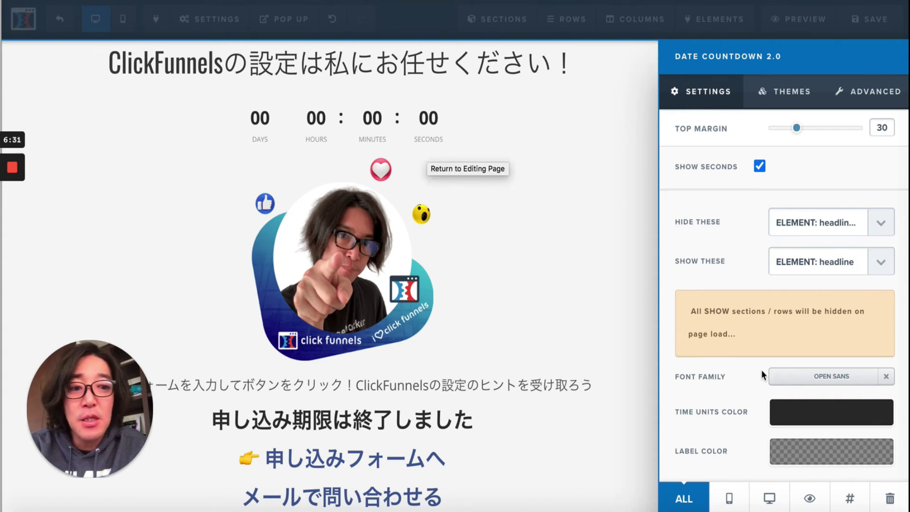
Try Fjalla One and Alfa Slab One as the countdown's font family.
left_click(834, 382)
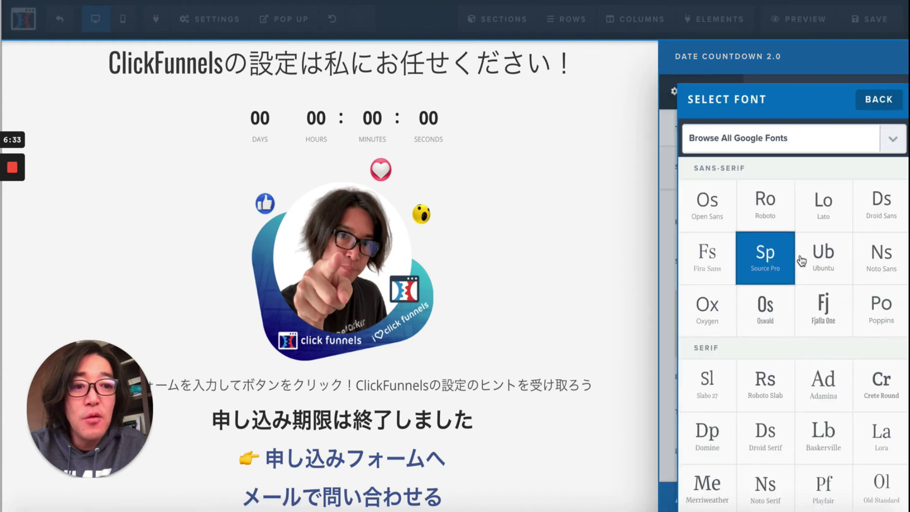
left_click(820, 311)
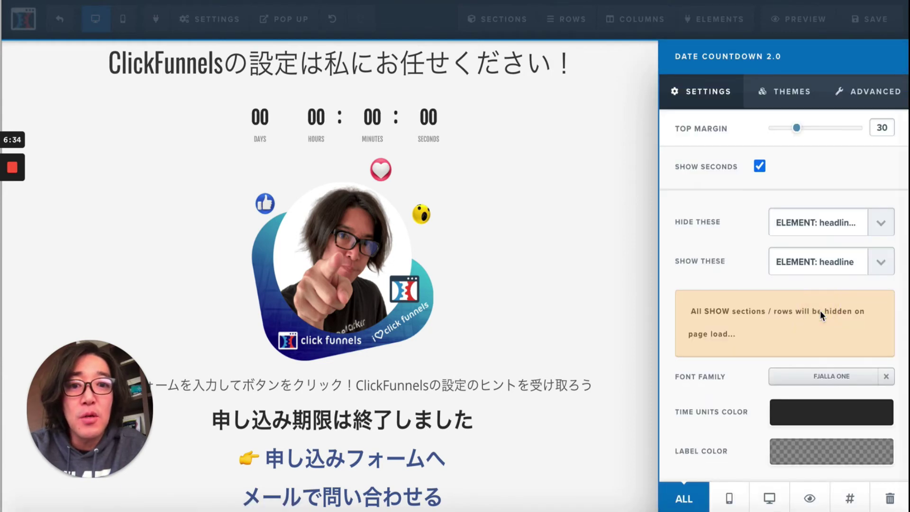
left_click(828, 379)
scroll(765, 379, "down", 4)
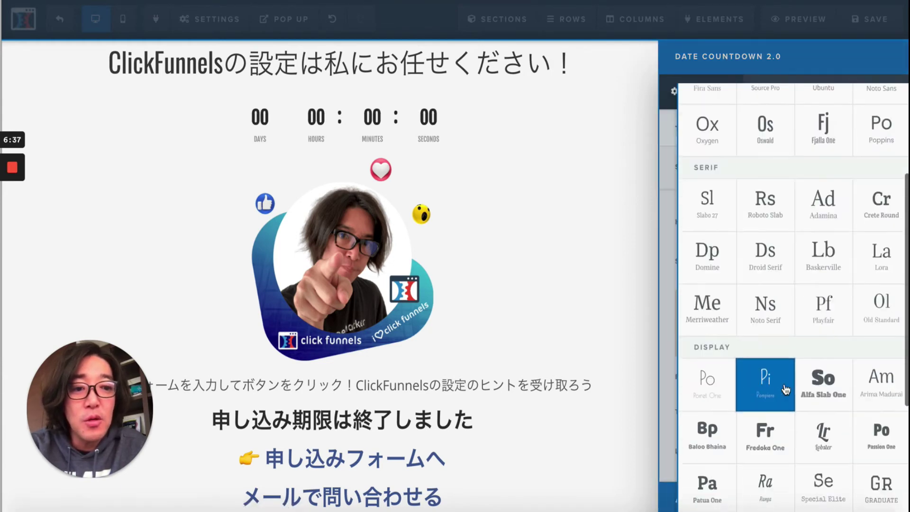
left_click(825, 374)
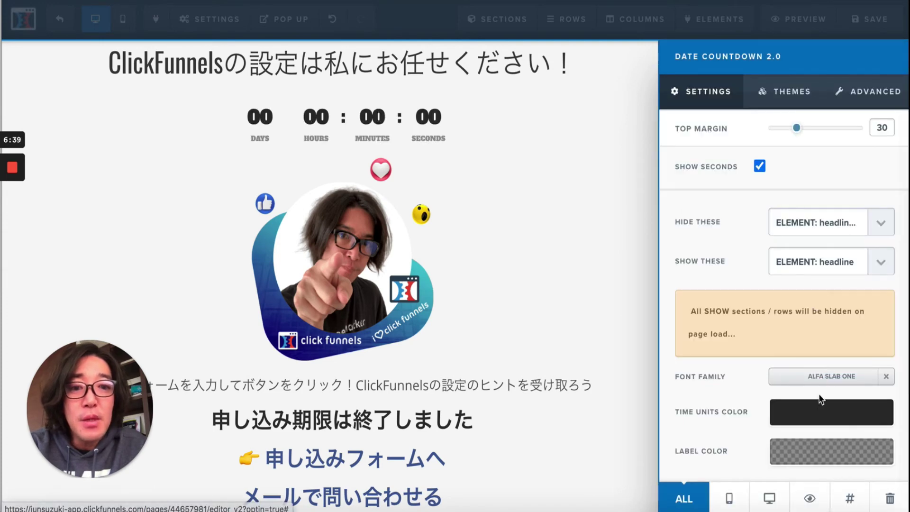
Set the countdown's font family to Antic Didone from the full list of Google Fonts.
left_click(832, 376)
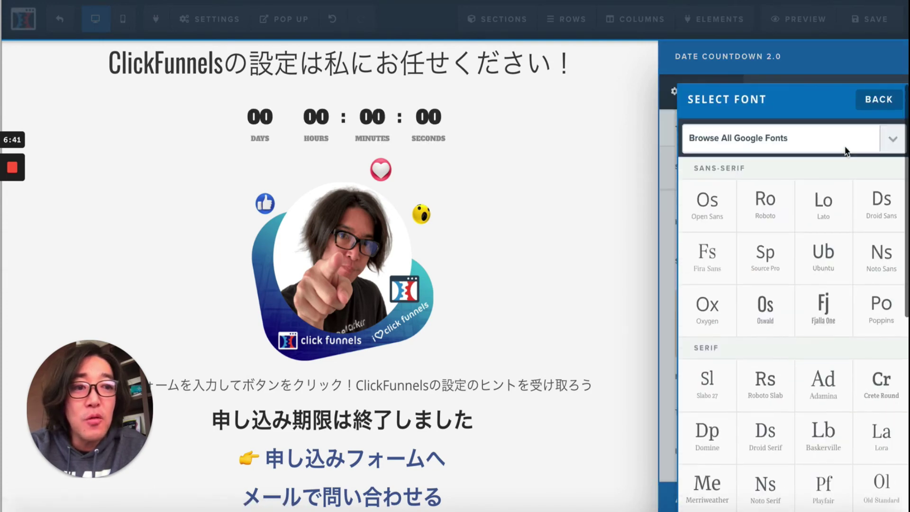
left_click(888, 136)
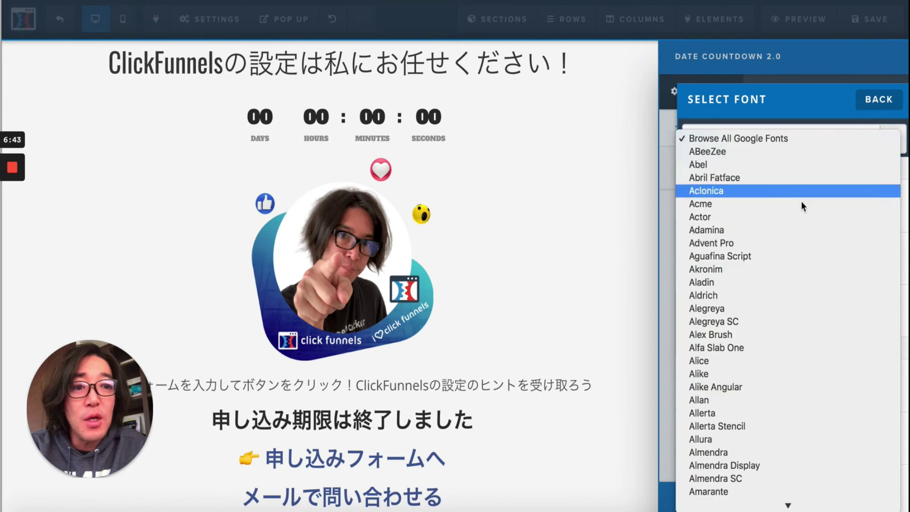
scroll(795, 275, "down", 5)
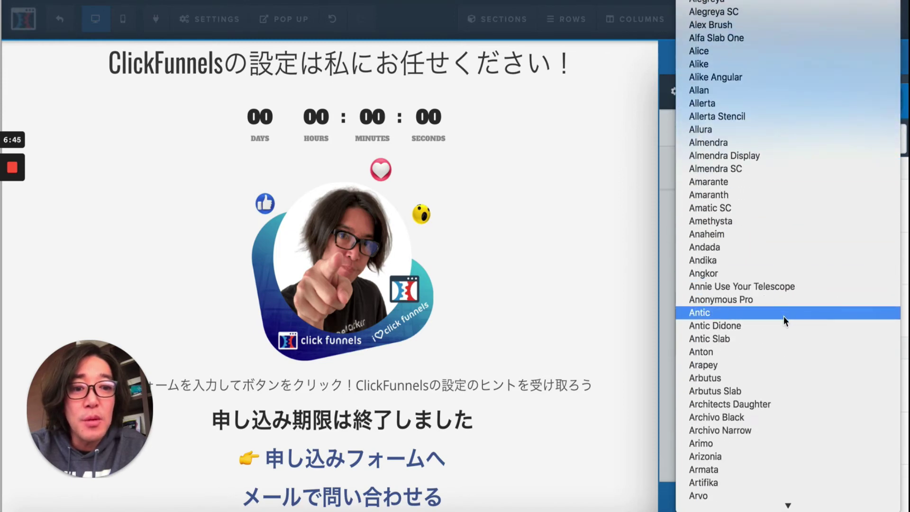
left_click(782, 325)
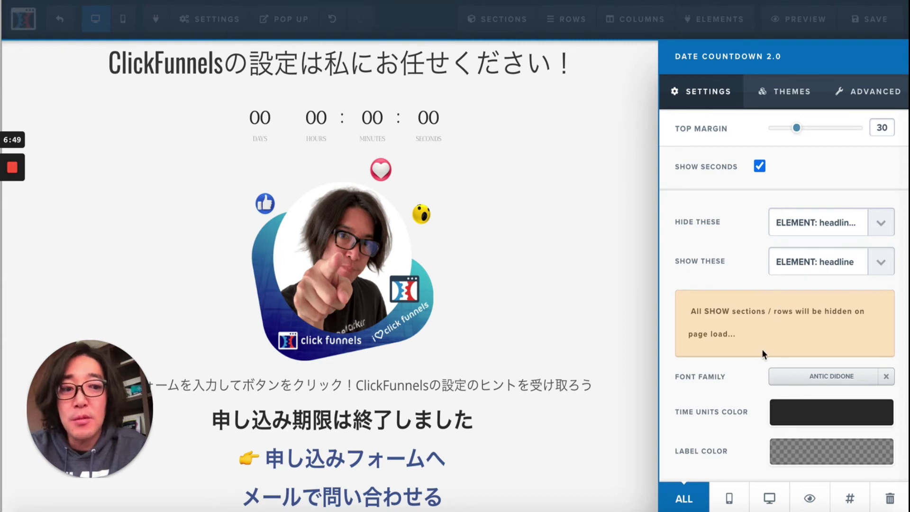
Set the countdown's time units color to the bright pink among the recently used colors.
left_click(807, 415)
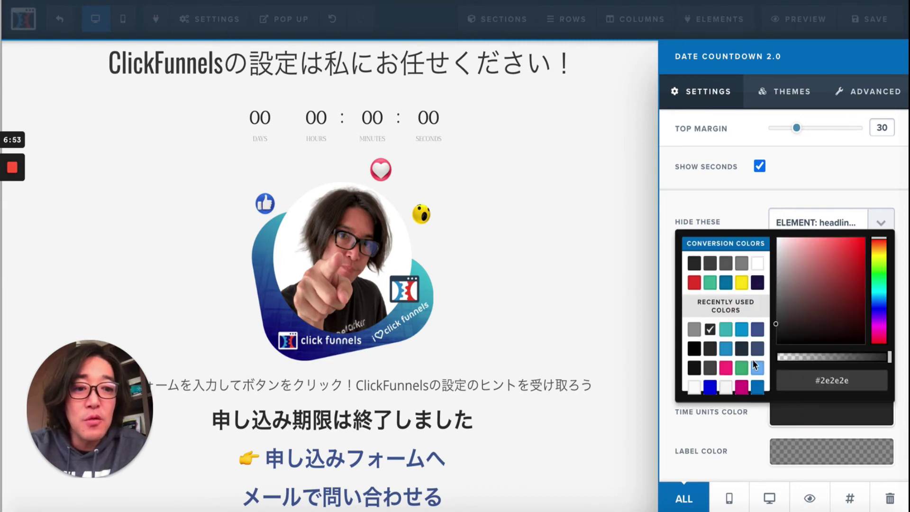
left_click(726, 368)
left_click(746, 426)
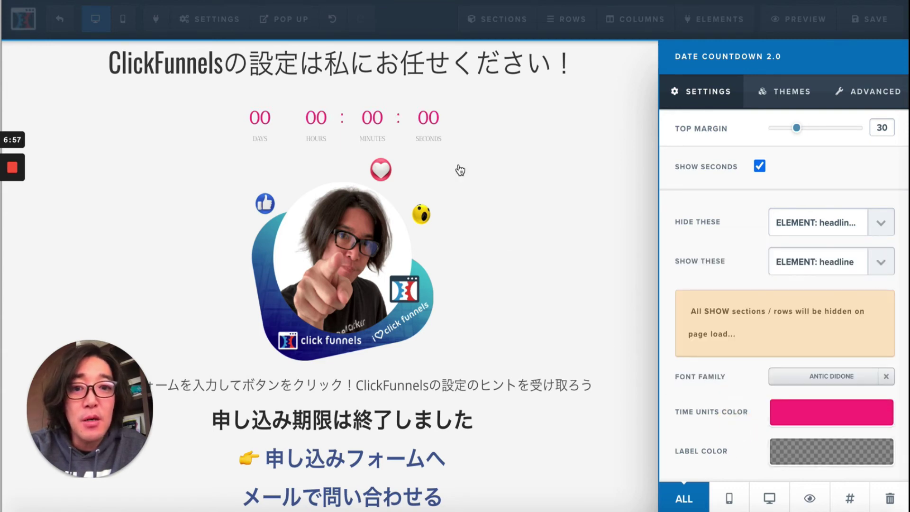
Try navy, red and yellow as the countdown's label color, and settle on the recently used bright pink #fc3786.
left_click(783, 453)
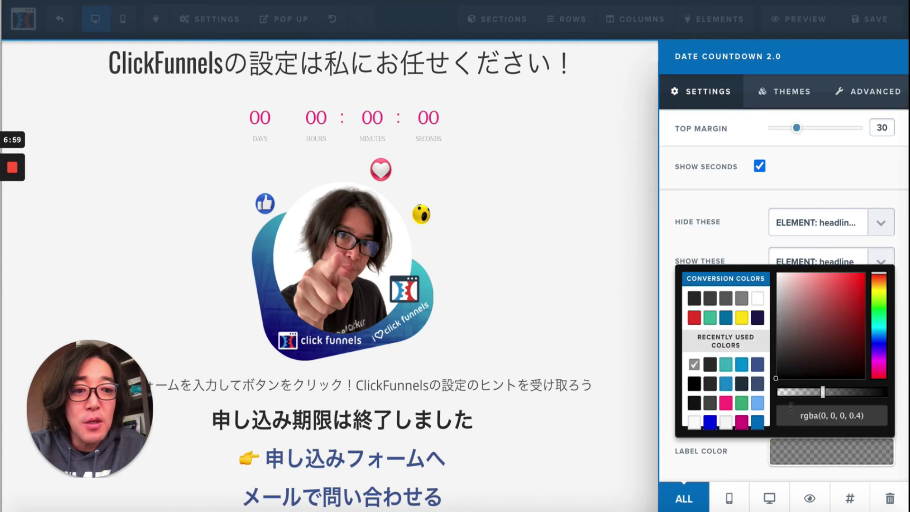
left_click(756, 322)
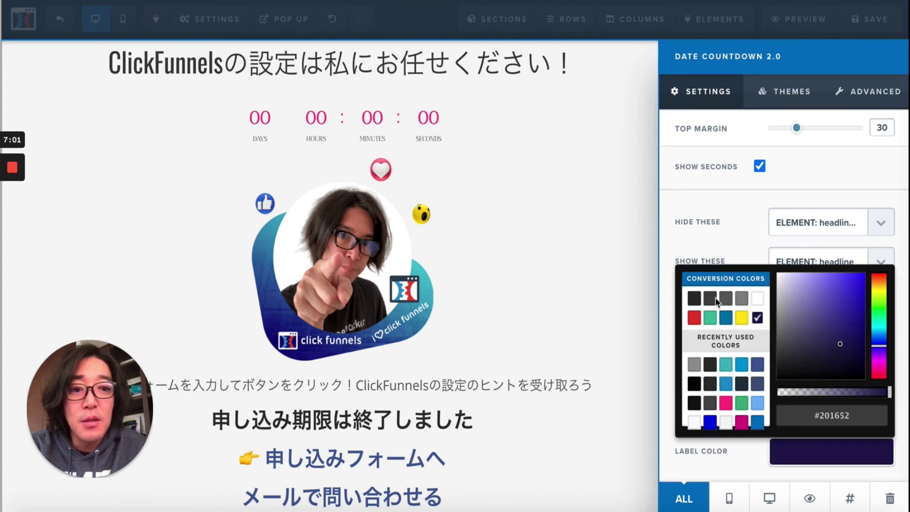
left_click(699, 323)
left_click(710, 322)
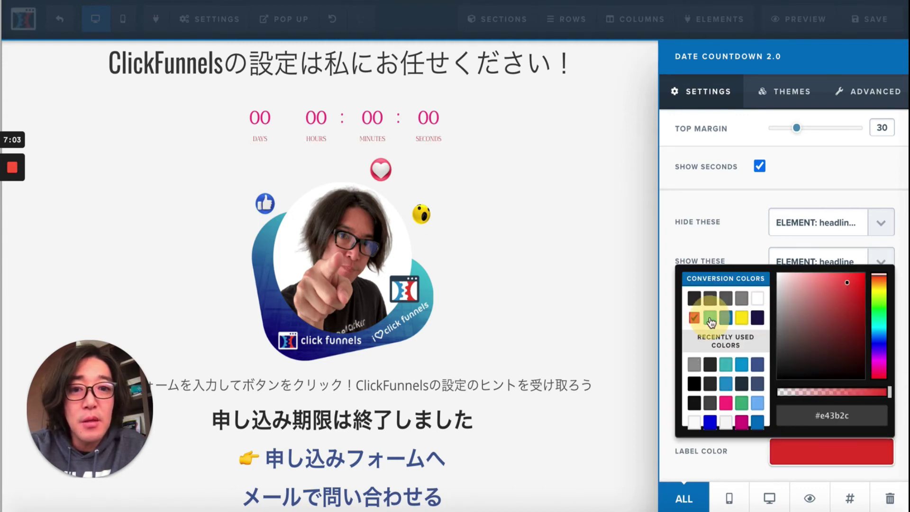
left_click(744, 320)
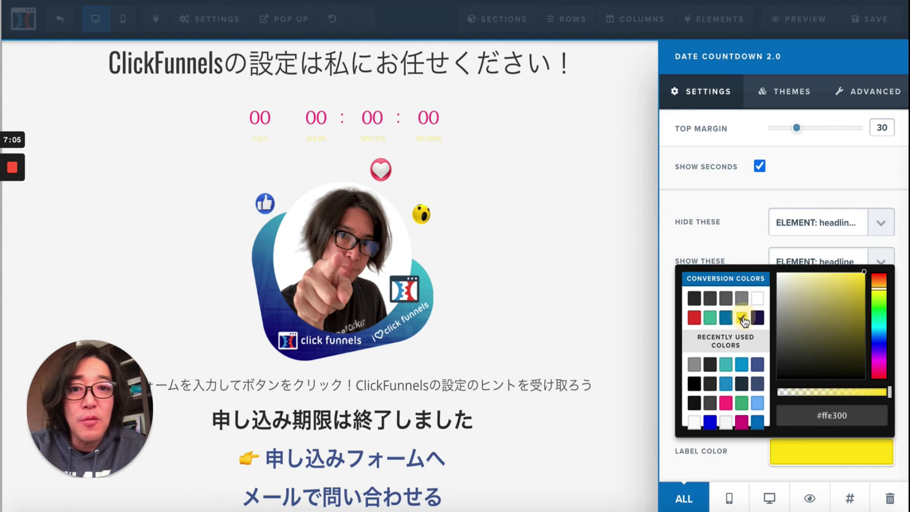
left_click(728, 405)
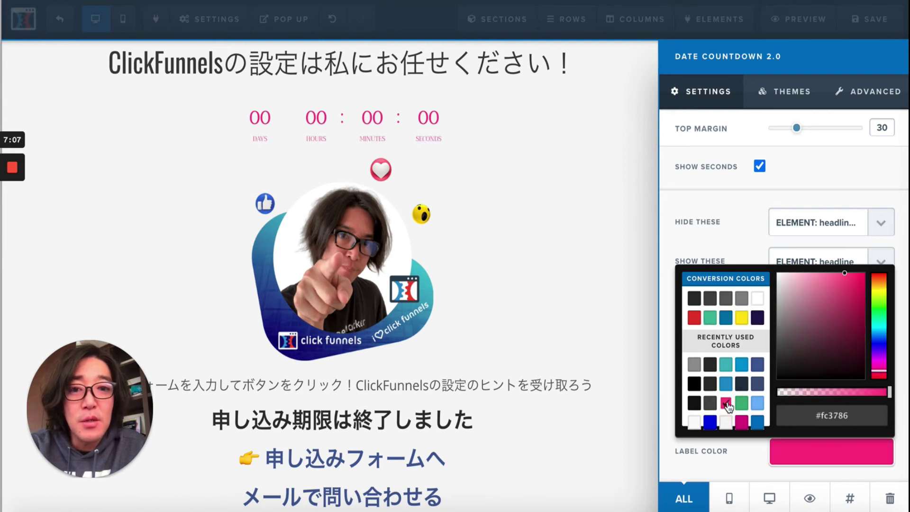
left_click(754, 246)
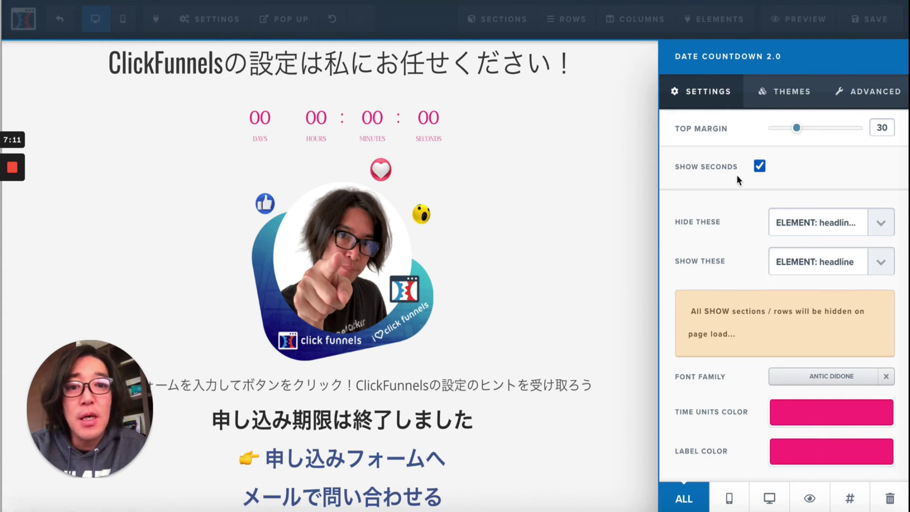
left_click(487, 132)
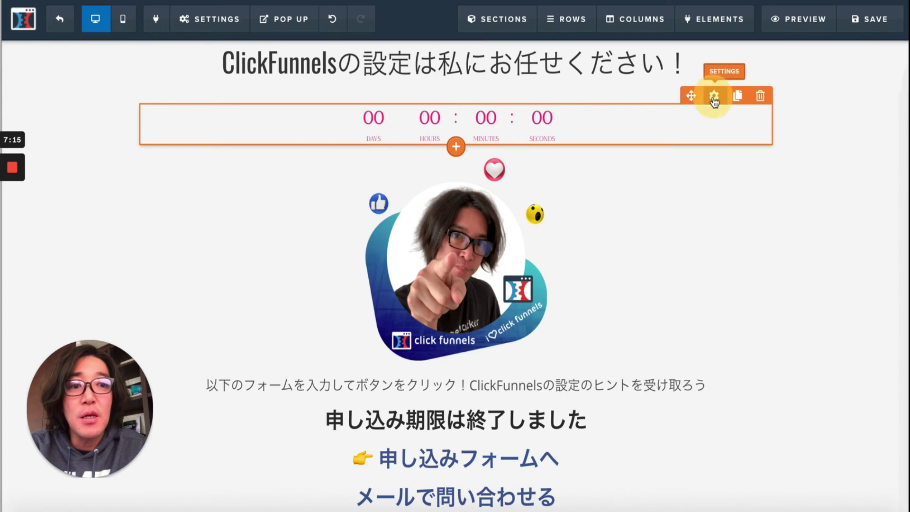
Apply the theme with gold filled circles to the countdown.
left_click(713, 96)
left_click(797, 100)
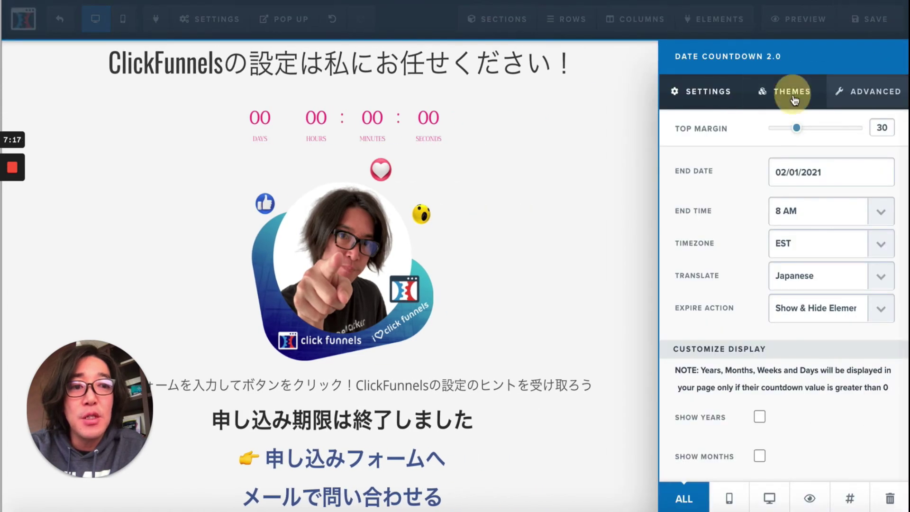
scroll(775, 238, "down", 4)
scroll(775, 238, "down", 3)
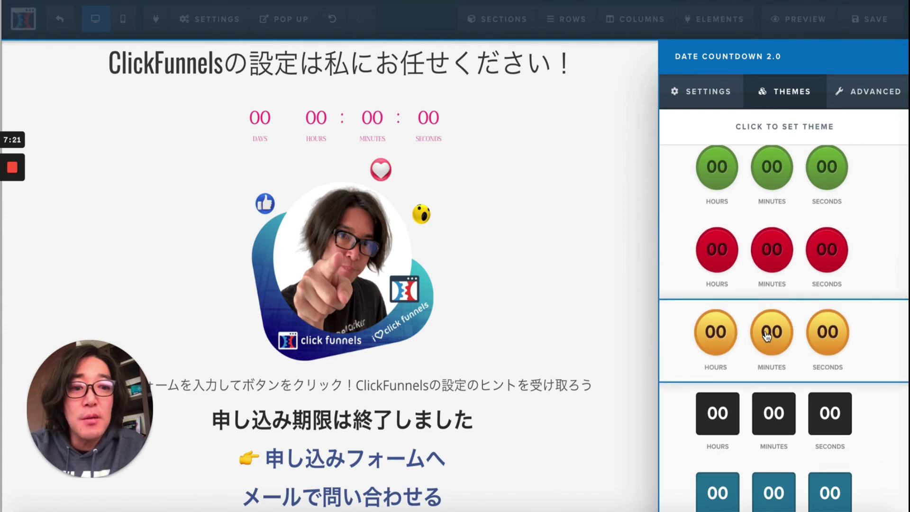
left_click(765, 333)
scroll(765, 333, "up", 6)
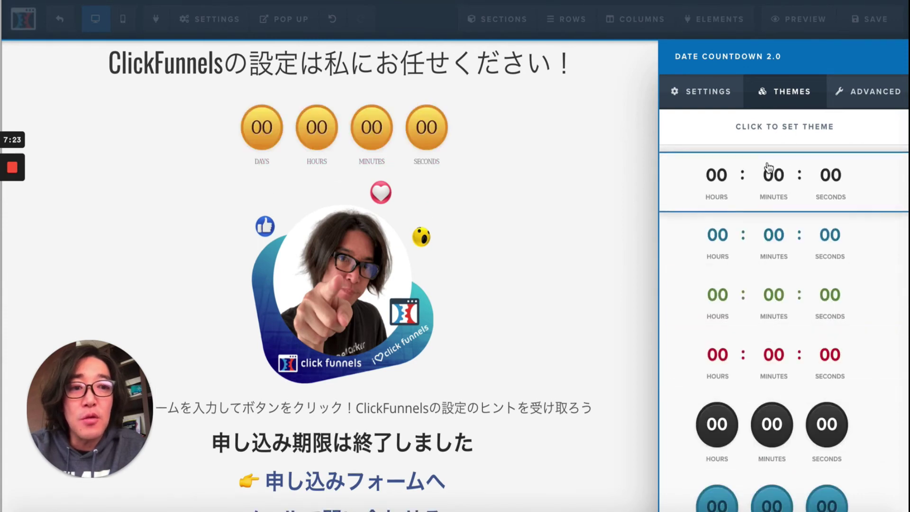
Try the recently used pink for the countdown's time units color, and set it to white #ffffff.
left_click(718, 95)
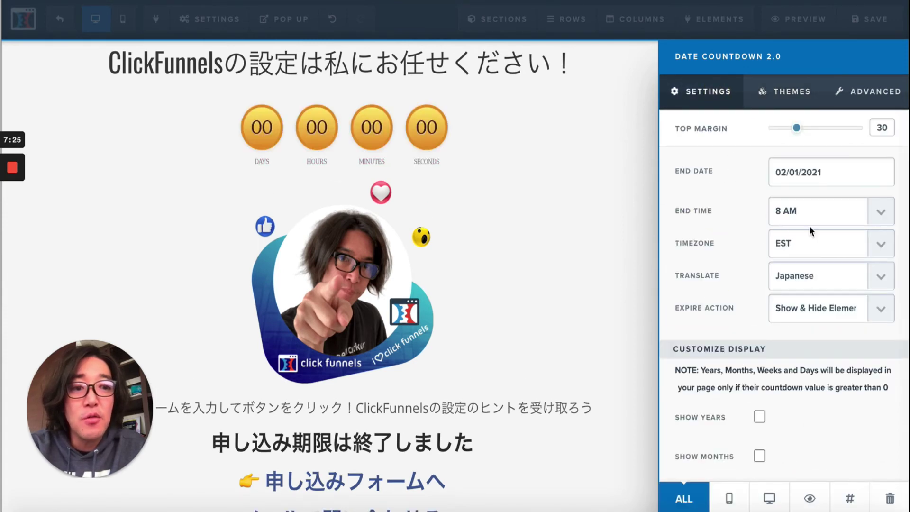
scroll(809, 226, "down", 2)
scroll(811, 232, "down", 10)
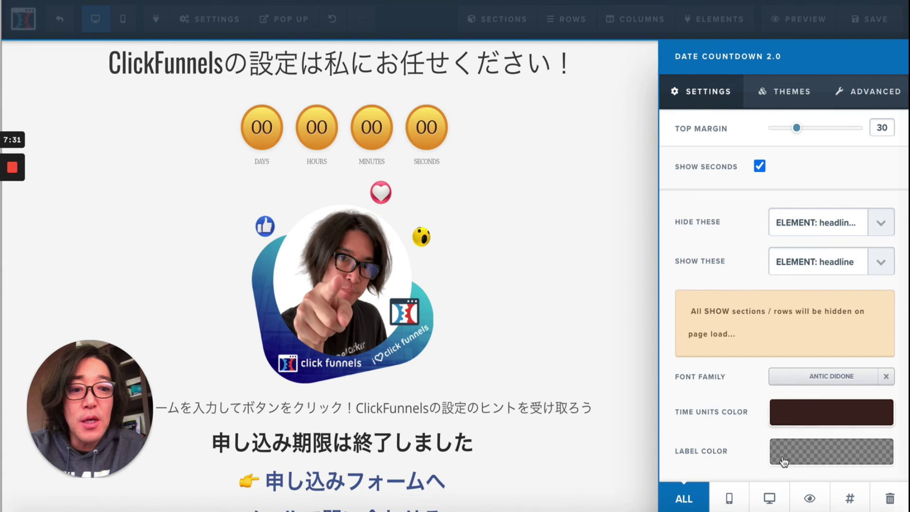
left_click(806, 415)
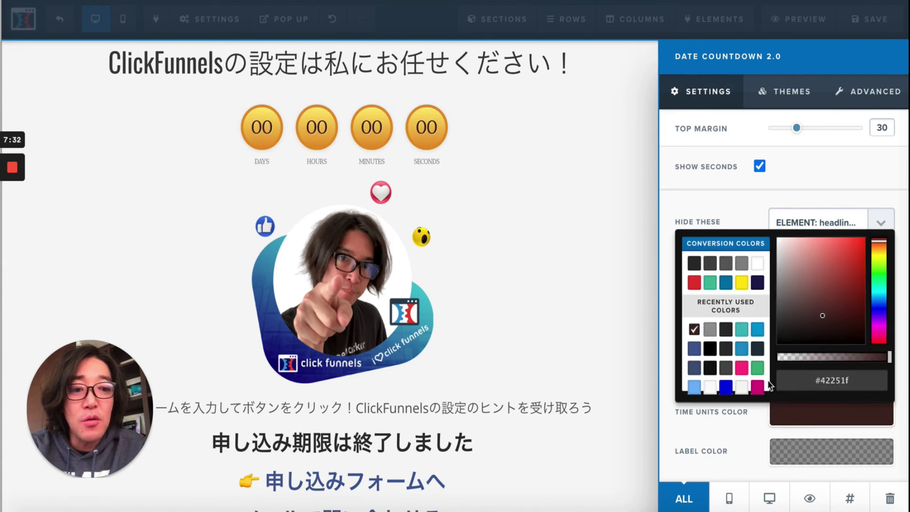
left_click(741, 369)
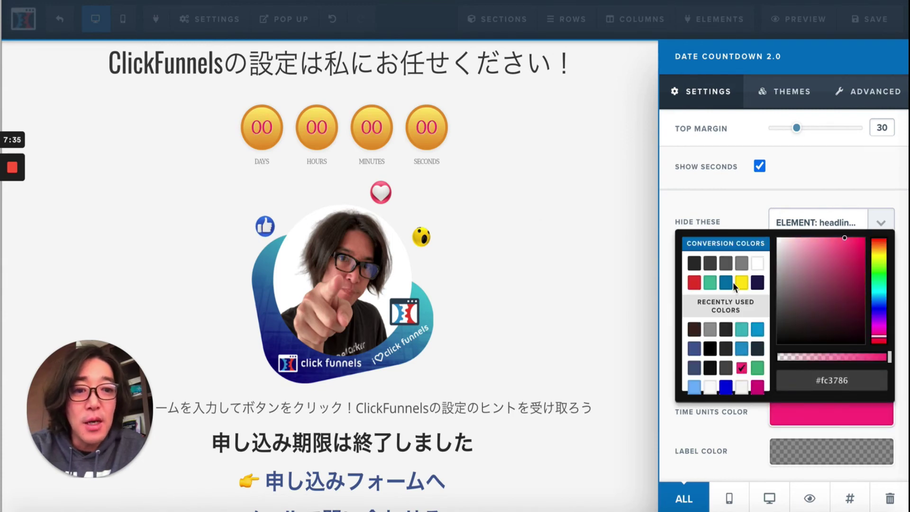
left_click(754, 264)
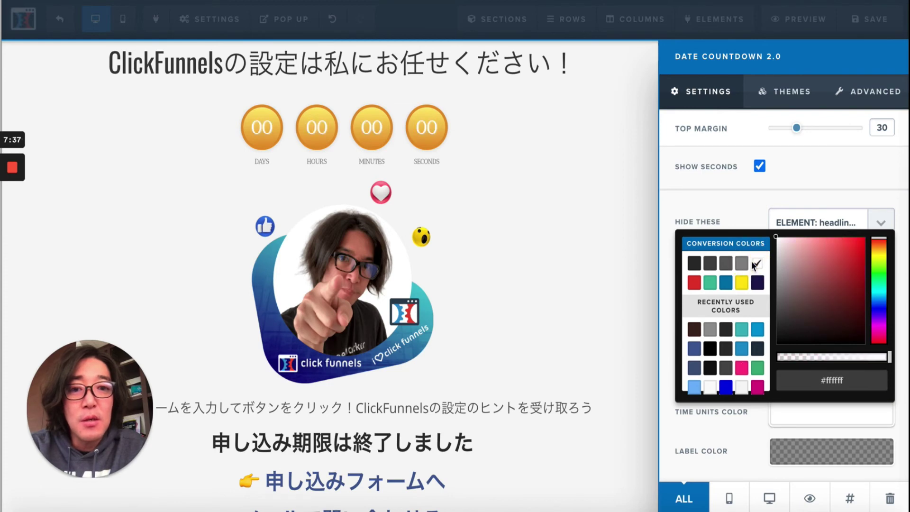
left_click(741, 201)
Set the countdown's label color to the recently used dark brown #42251f.
left_click(809, 463)
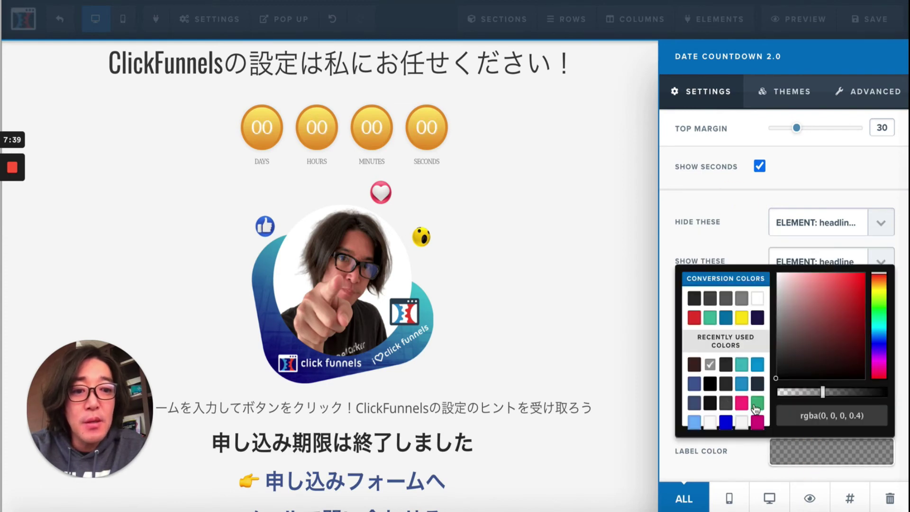
left_click(694, 364)
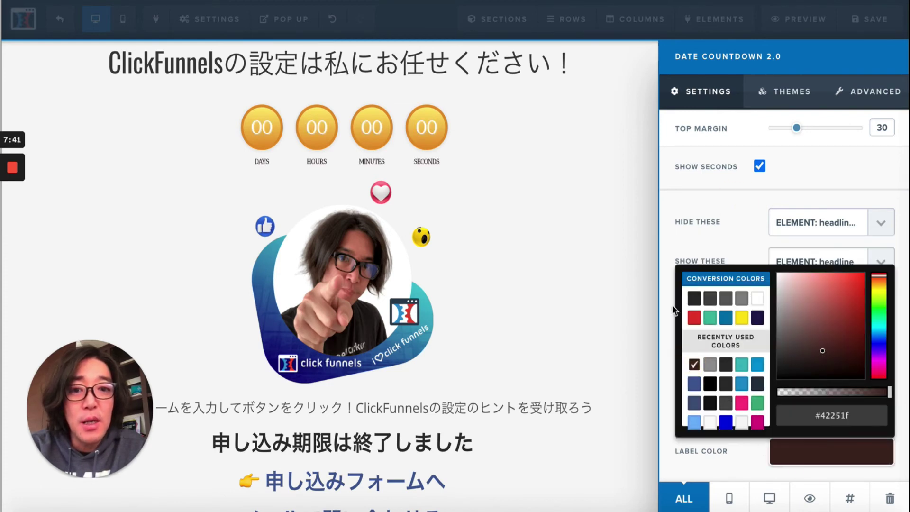
left_click(658, 271)
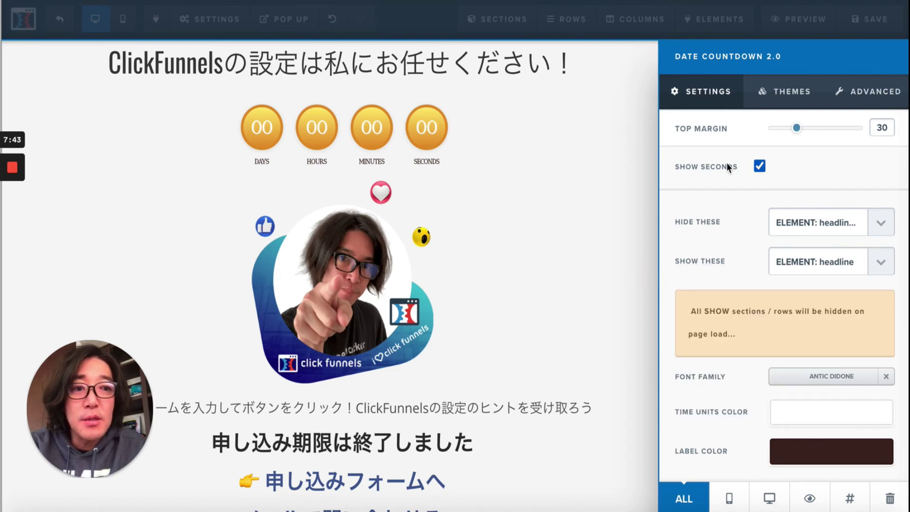
Review the other countdown themes and the advanced options for size, alignment and label weight.
left_click(787, 106)
scroll(778, 287, "down", 5)
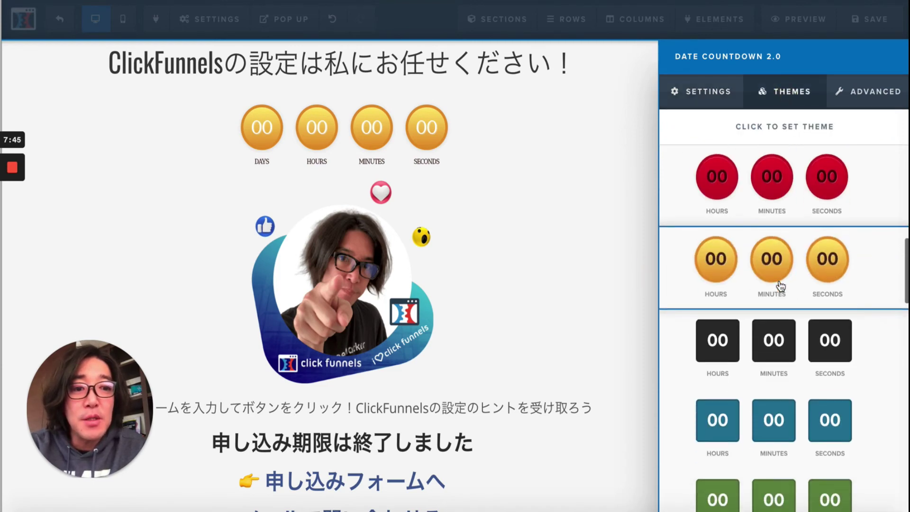
scroll(780, 286, "down", 15)
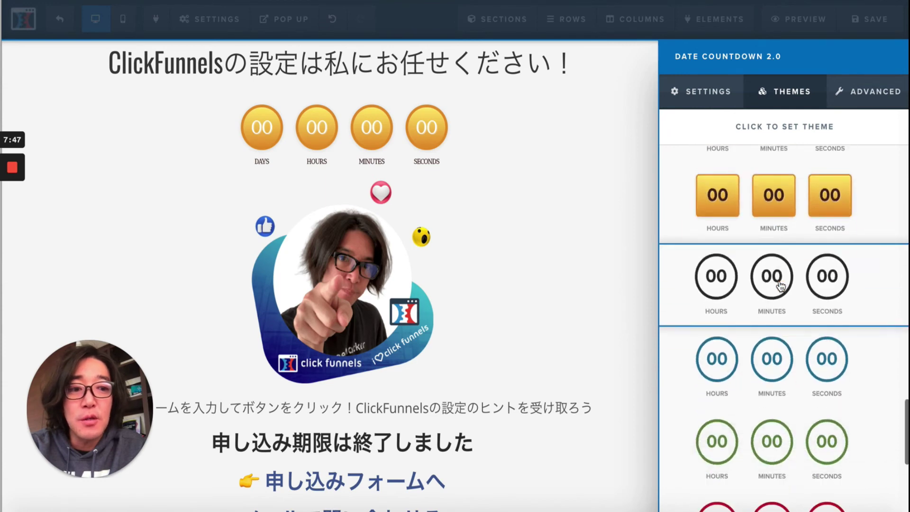
left_click(876, 100)
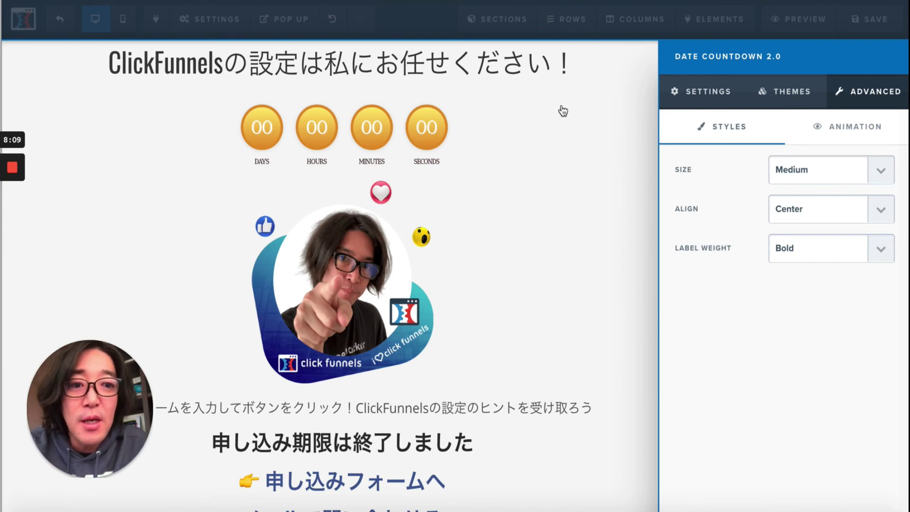
left_click(553, 134)
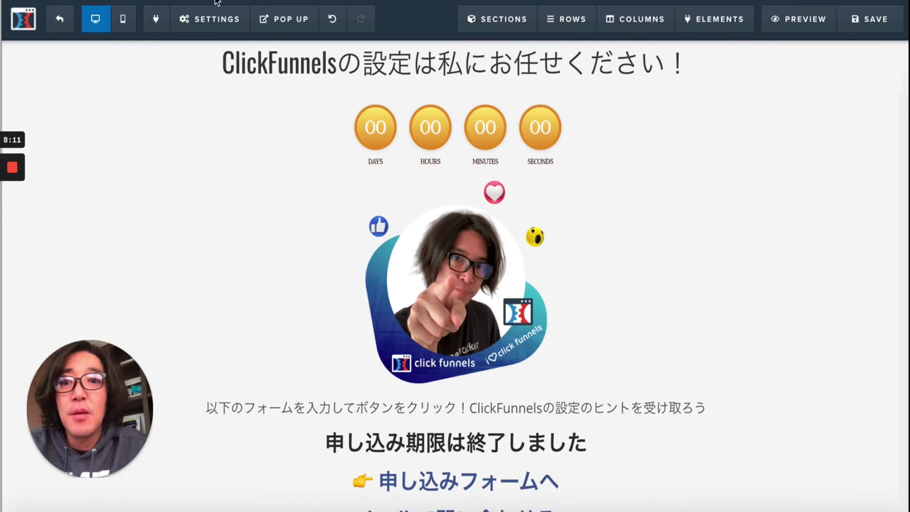
Duplicate the gold circle countdown in the mobile view and restrict one of the two copies to desktop only.
left_click(123, 19)
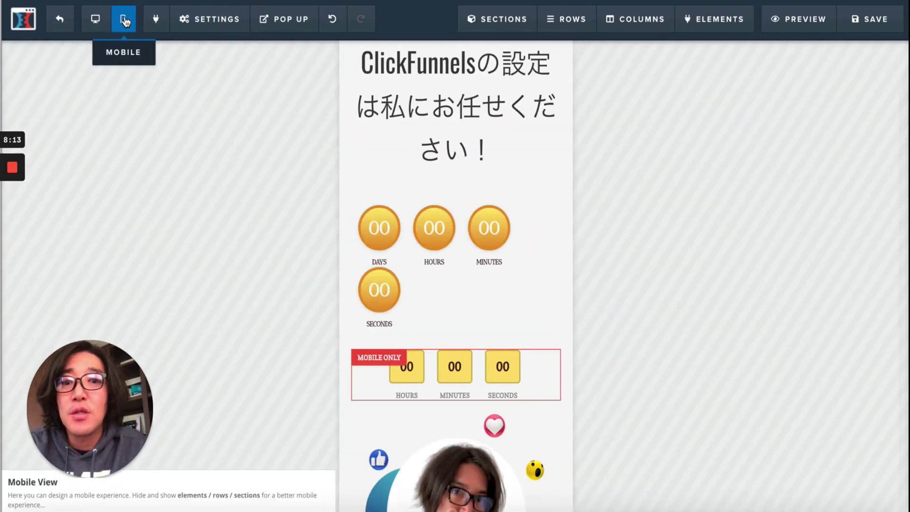
scroll(459, 155, "down", 1)
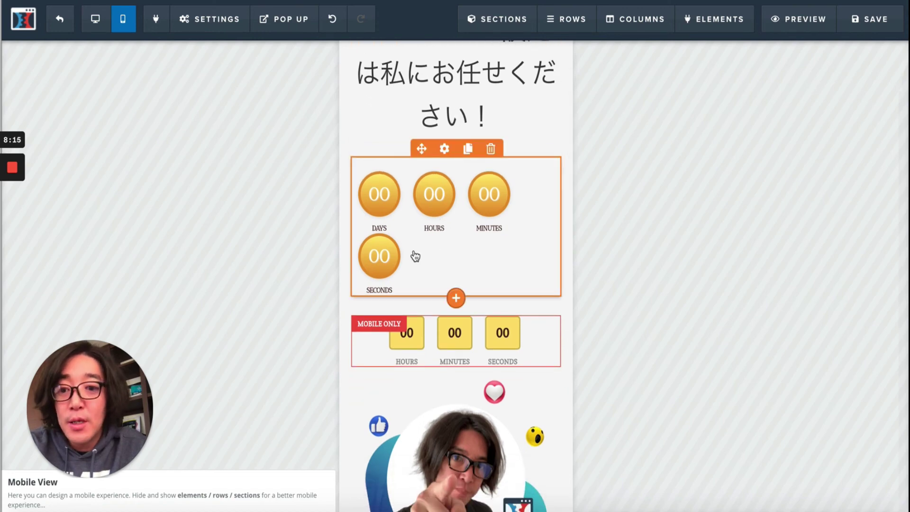
left_click(469, 149)
left_click(444, 150)
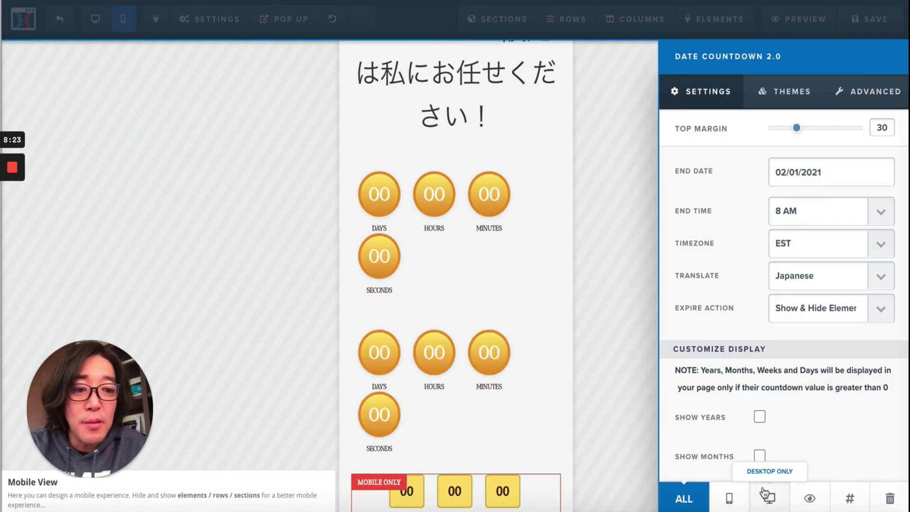
left_click(767, 496)
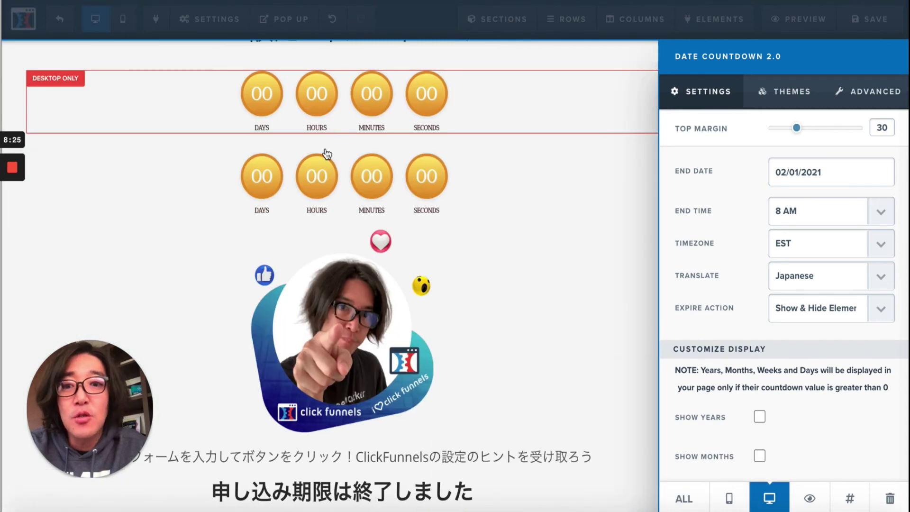
Restrict the second gold circle countdown to mobile only.
left_click(513, 187)
left_click(717, 149)
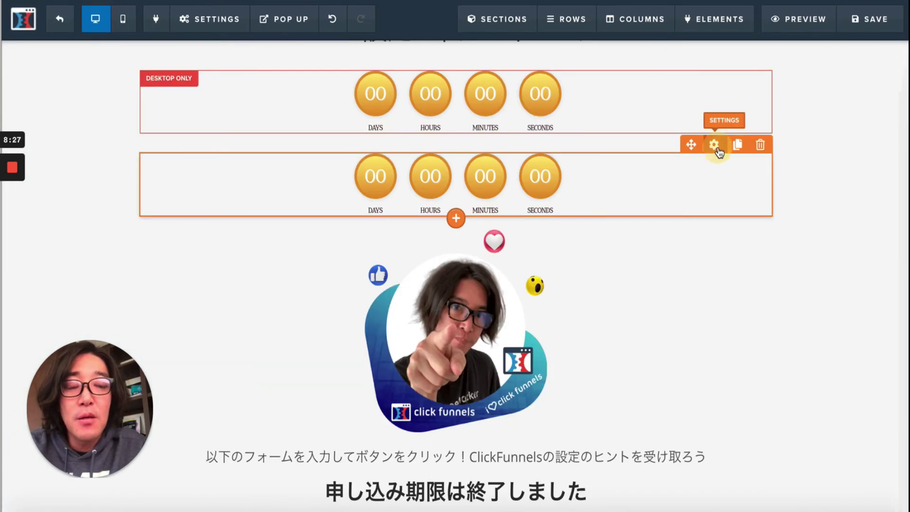
left_click(730, 500)
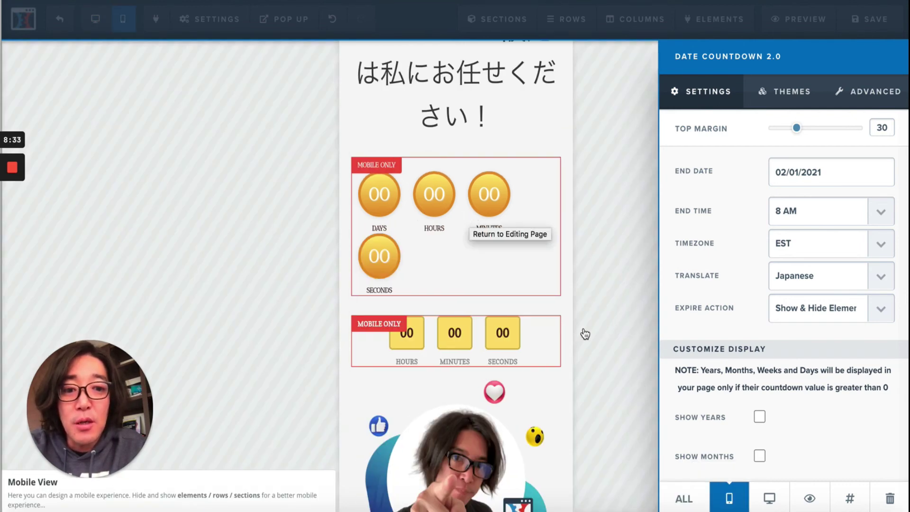
Delete the old mobile-only countdown with the yellow square tiles.
left_click(522, 337)
left_click(491, 307)
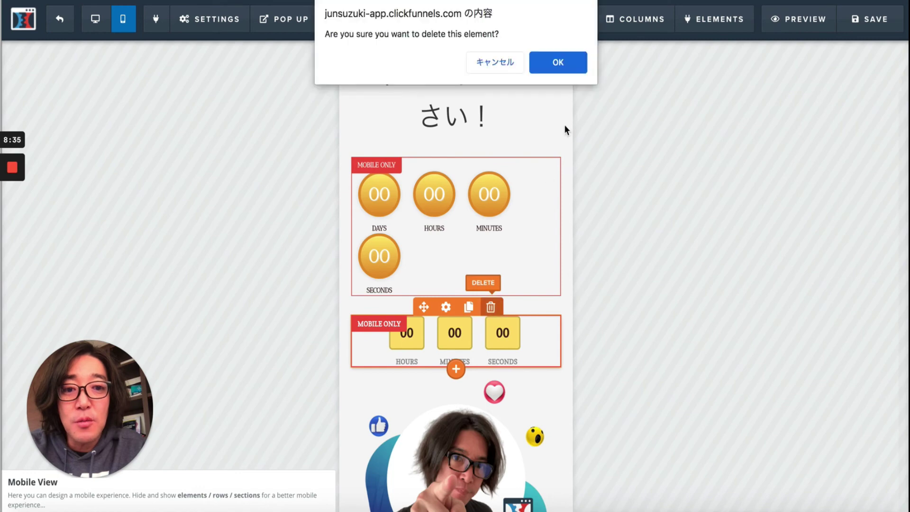
left_click(558, 62)
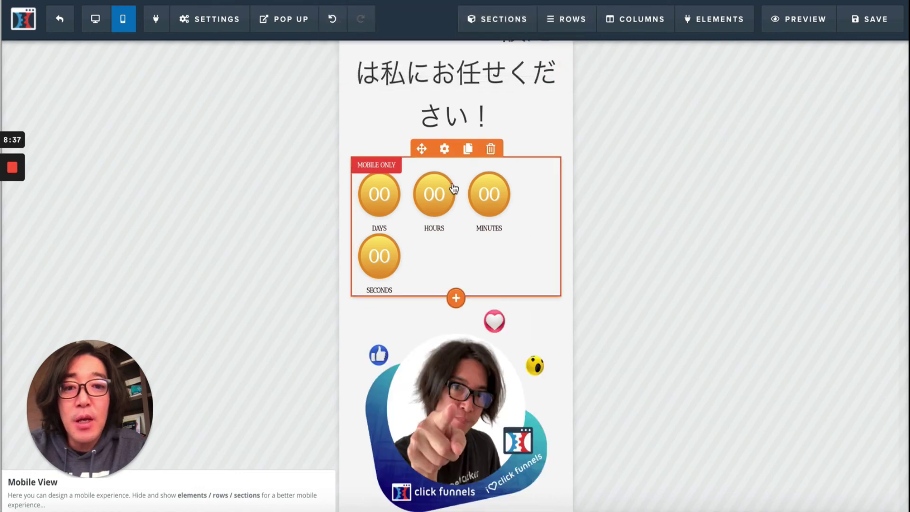
Reduce the mobile-only countdown's size so all four time units fit in one row, and return to the desktop view.
left_click(445, 149)
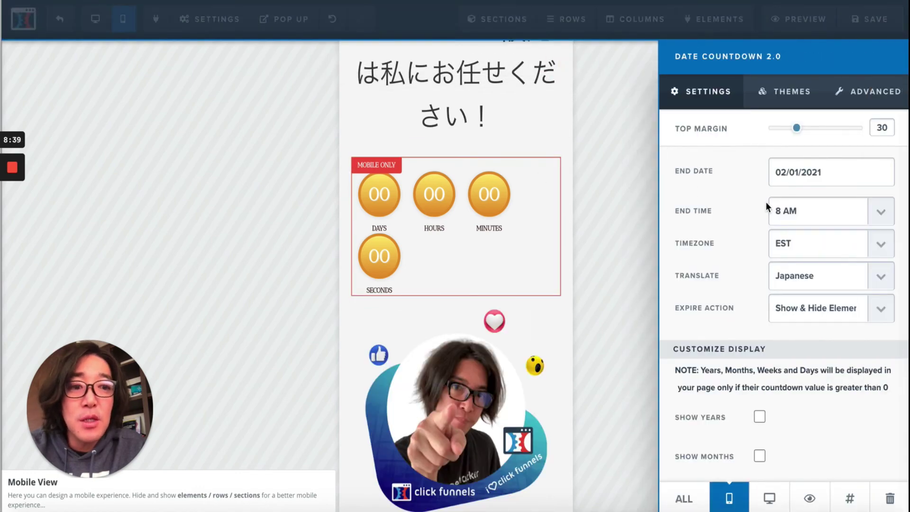
left_click(860, 90)
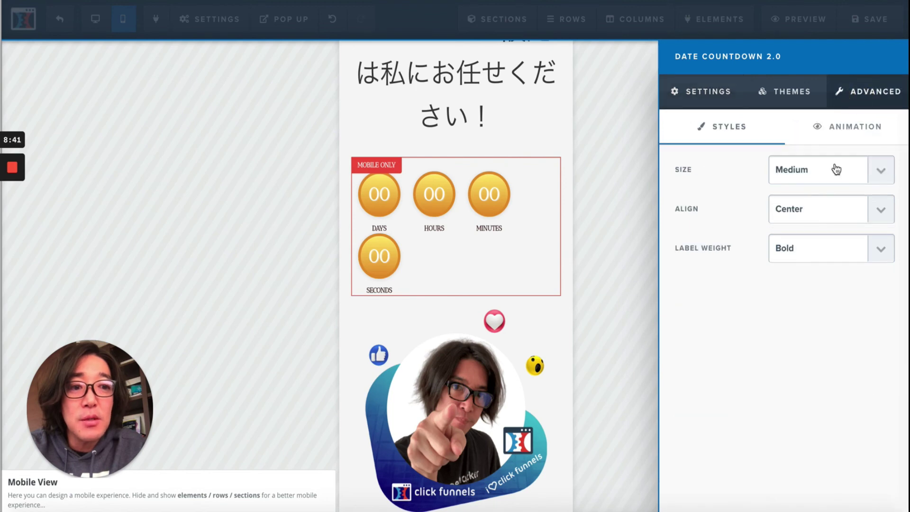
left_click(875, 182)
left_click(863, 155)
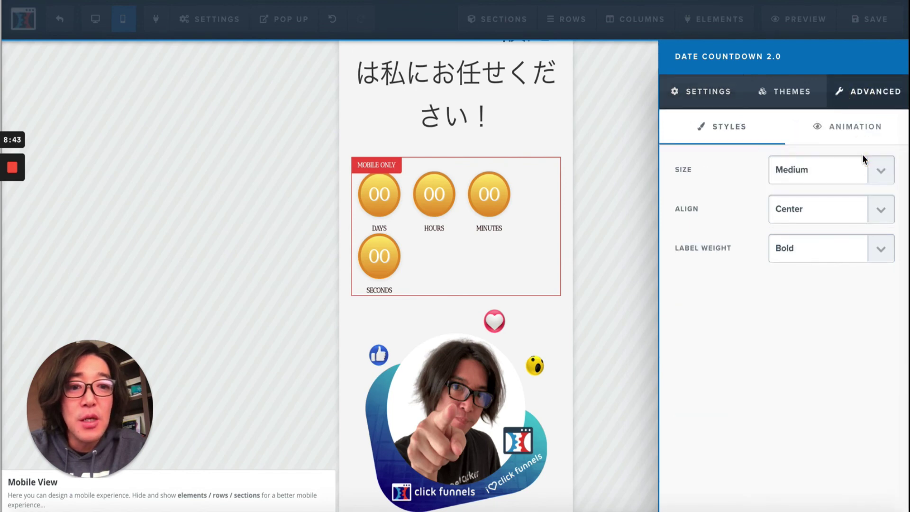
left_click(622, 194)
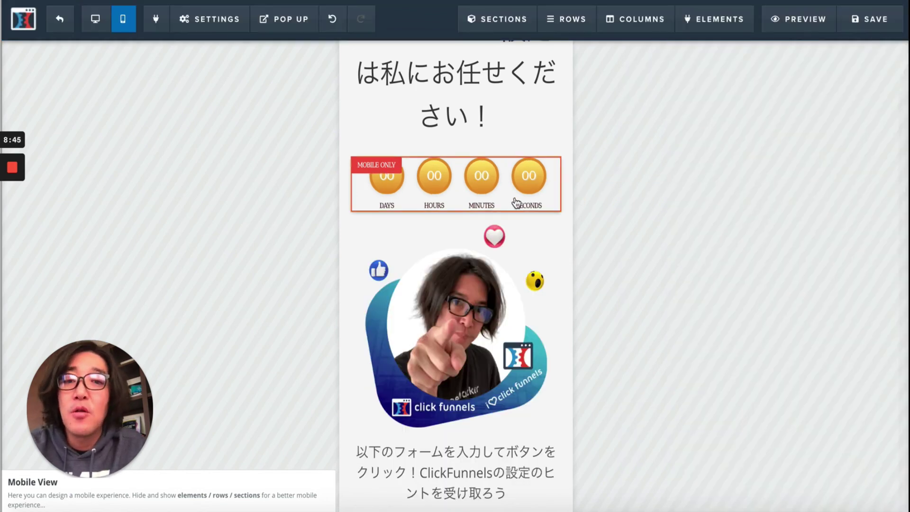
left_click(96, 20)
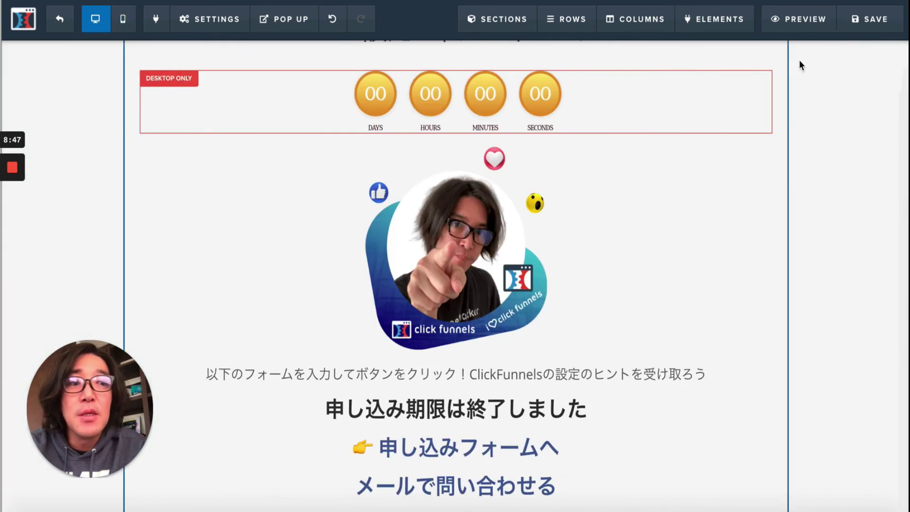
Save the page and open the advanced style settings of the desktop-only countdown.
left_click(865, 19)
scroll(564, 185, "down", 2)
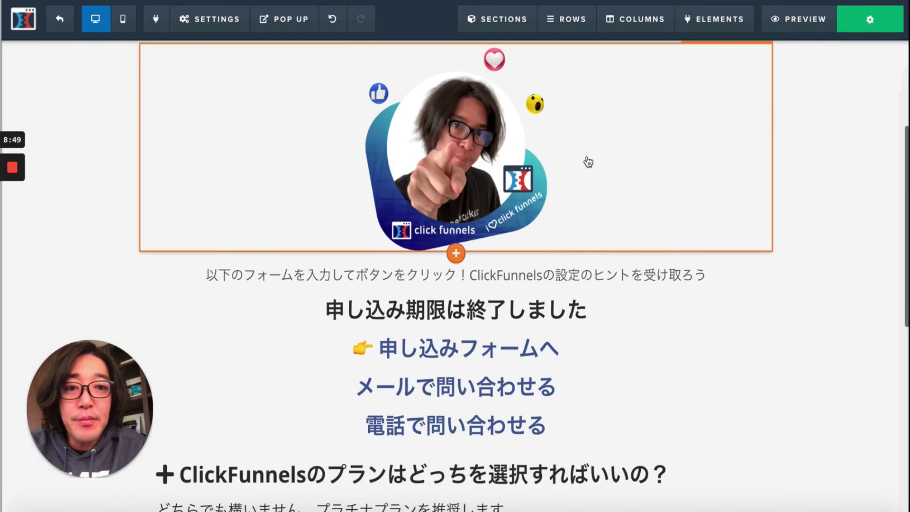
scroll(588, 163, "up", 4)
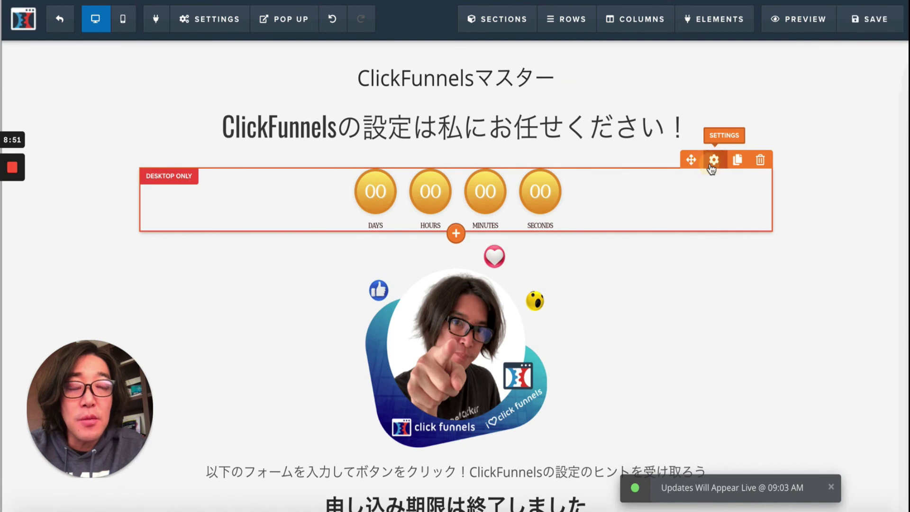
left_click(710, 163)
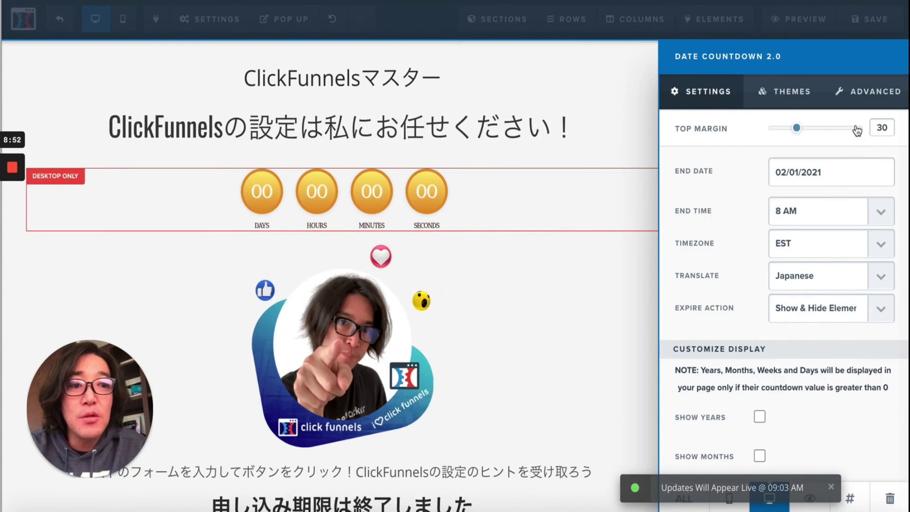
left_click(863, 95)
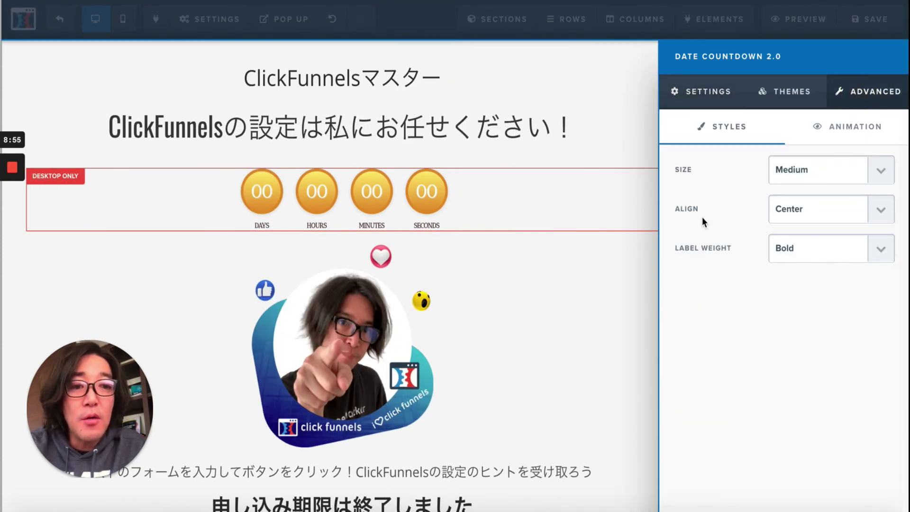
Try the Left and Right alignments on the desktop countdown and set it back to Center.
left_click(879, 217)
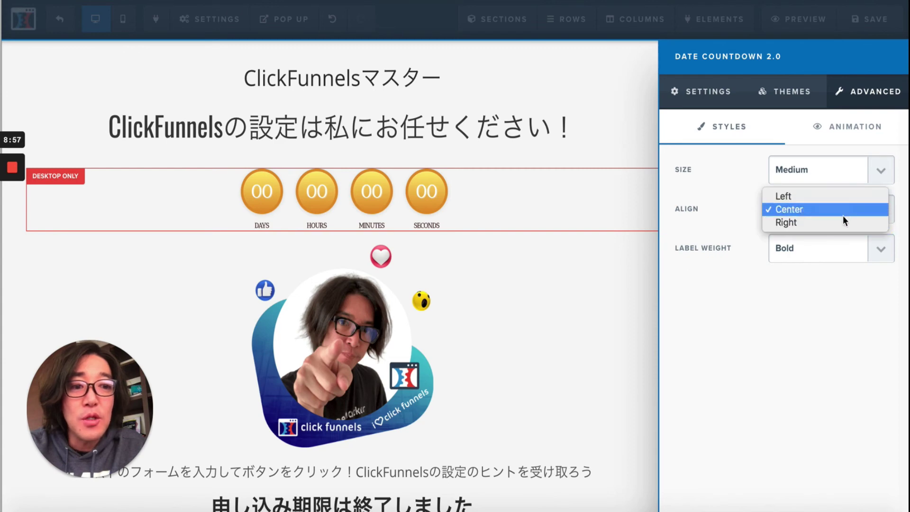
left_click(841, 197)
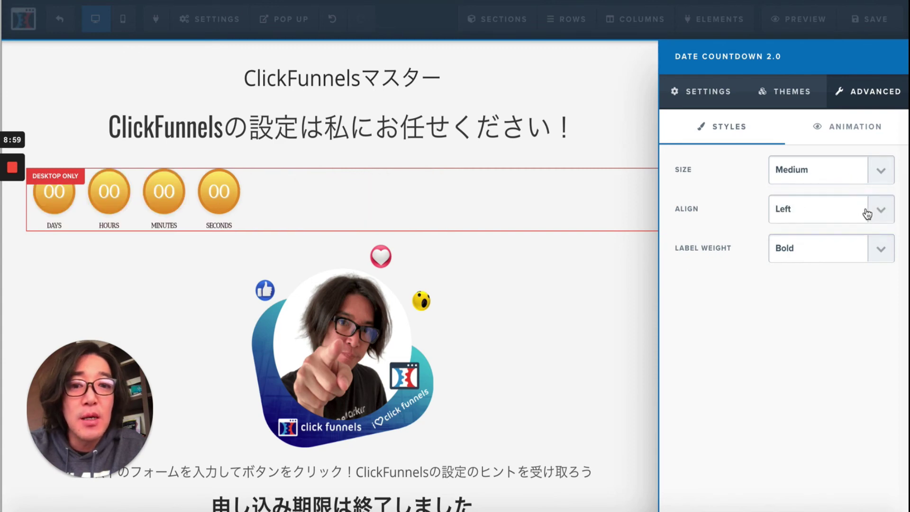
left_click(886, 208)
left_click(864, 230)
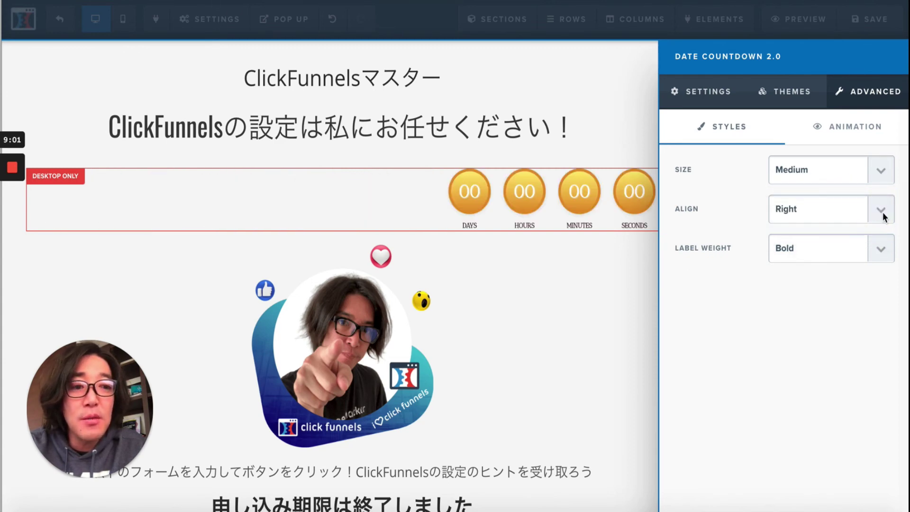
left_click(874, 208)
left_click(873, 196)
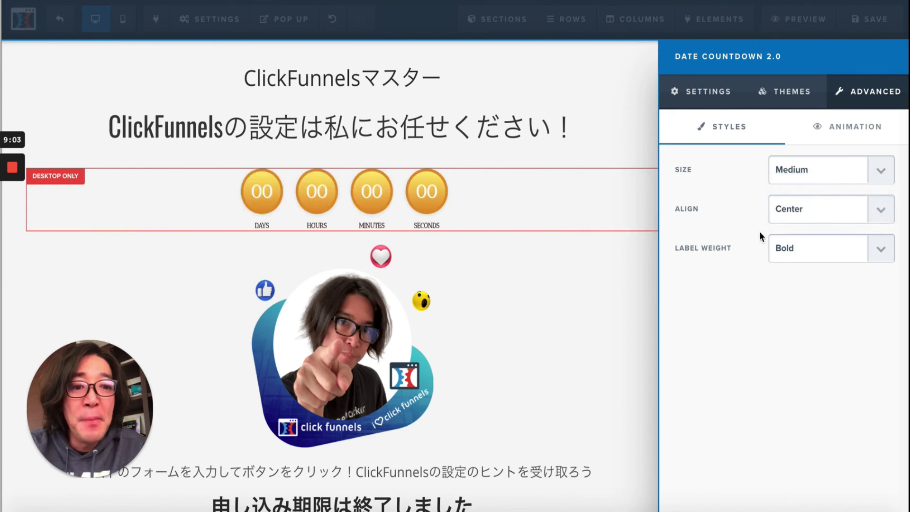
Try the Normal label weight on the desktop countdown and restore it to Bold.
left_click(885, 252)
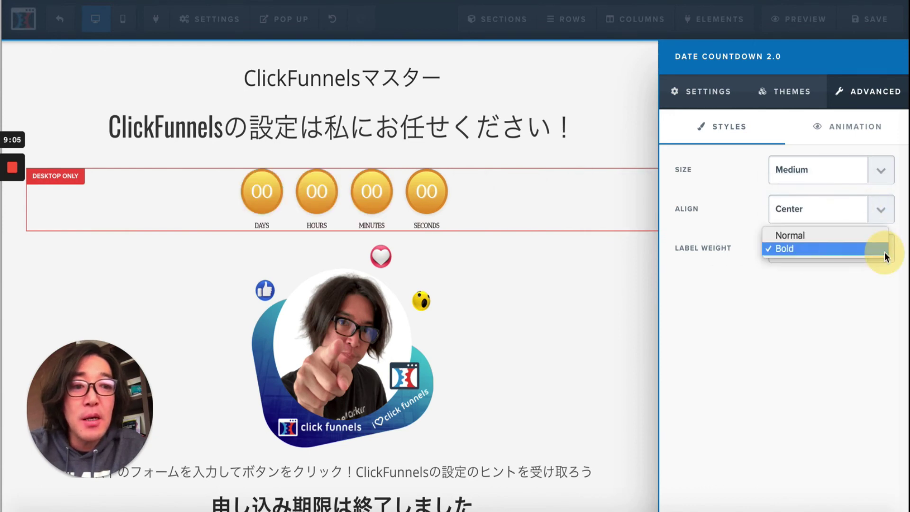
left_click(875, 239)
left_click(883, 252)
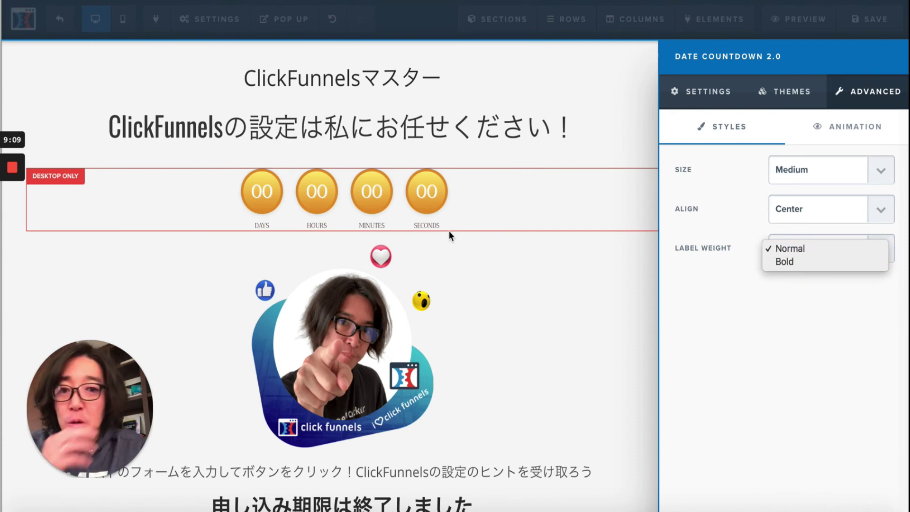
left_click(814, 262)
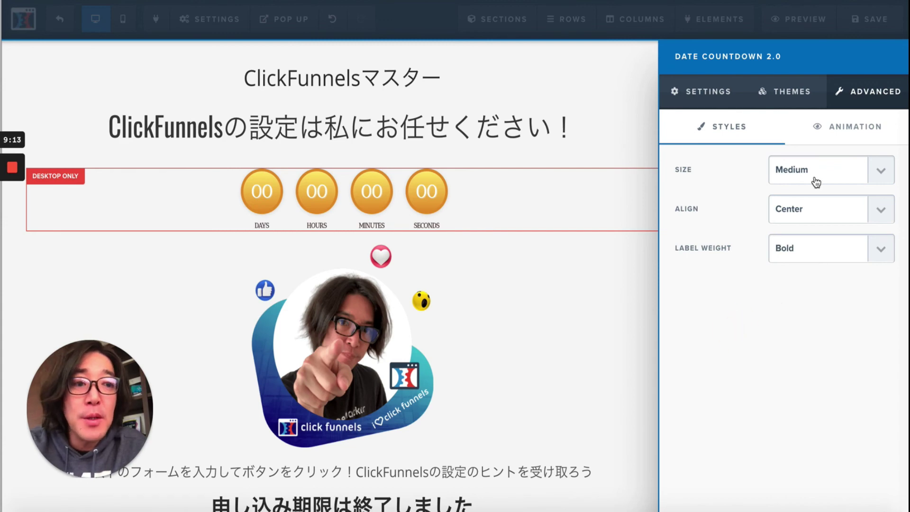
Give the desktop countdown a Fade In timed delay of 5 seconds and save the page.
left_click(860, 121)
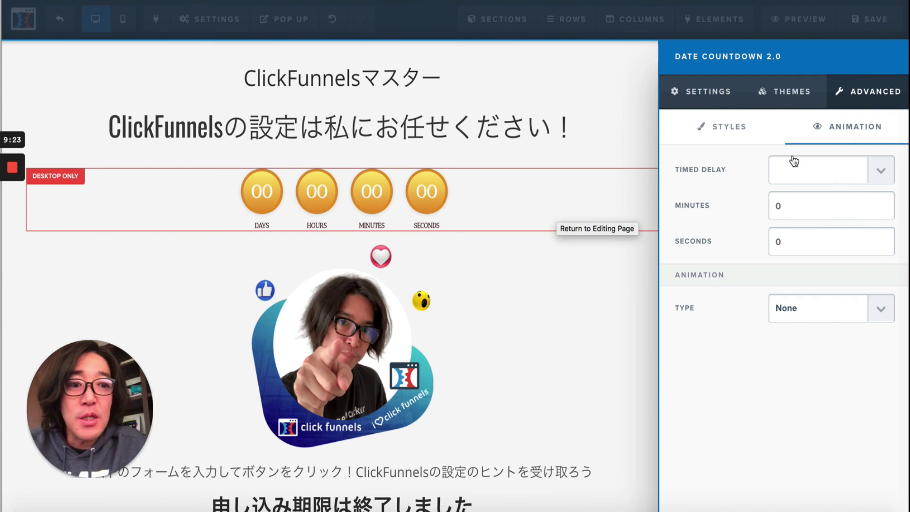
left_click(877, 175)
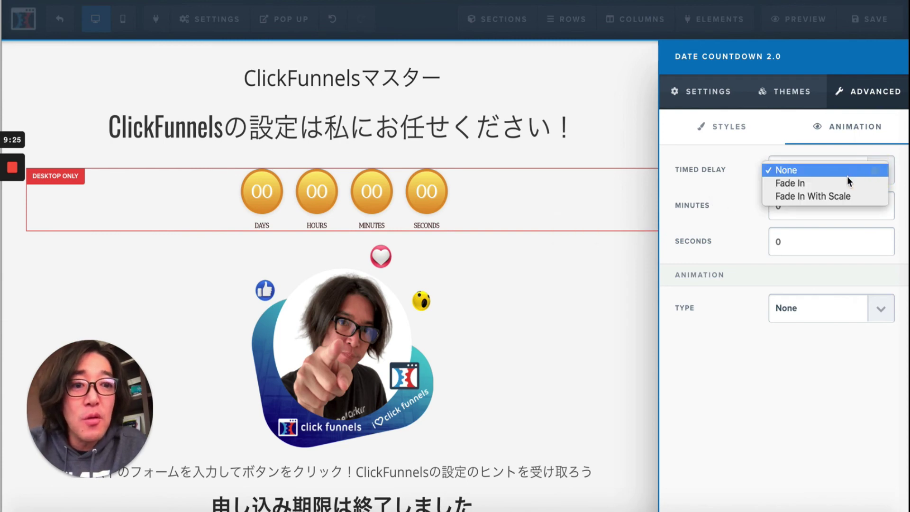
left_click(841, 183)
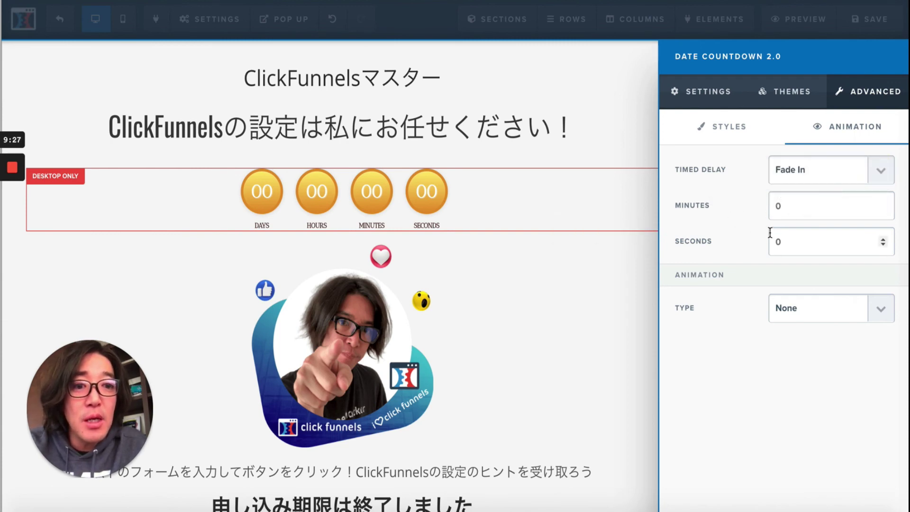
left_click(786, 242)
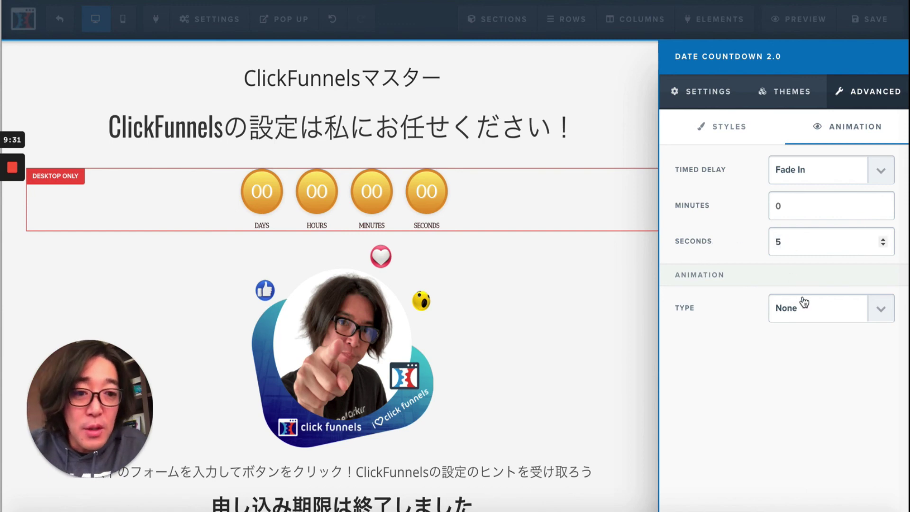
left_click(593, 338)
left_click(879, 21)
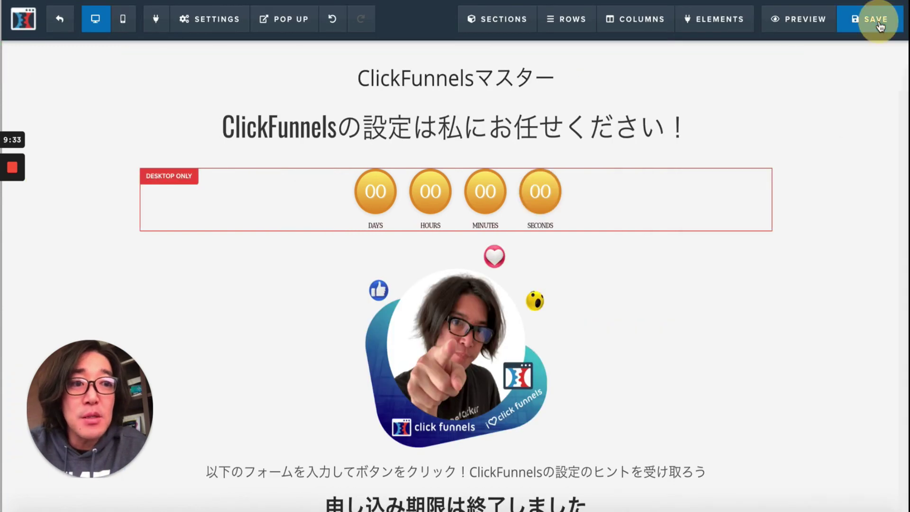
Preview the live page to check the countdown's delayed appearance, and return to the page editor.
mouse_move(756, 37)
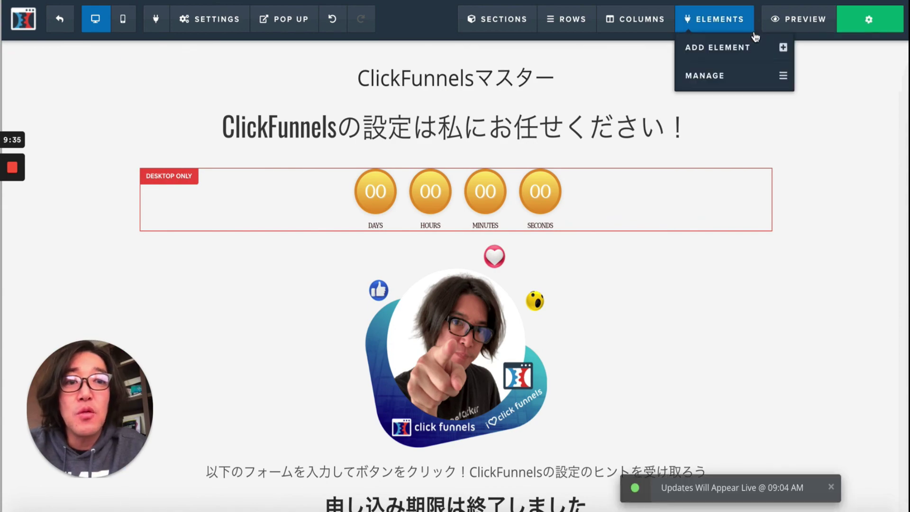
left_click(782, 19)
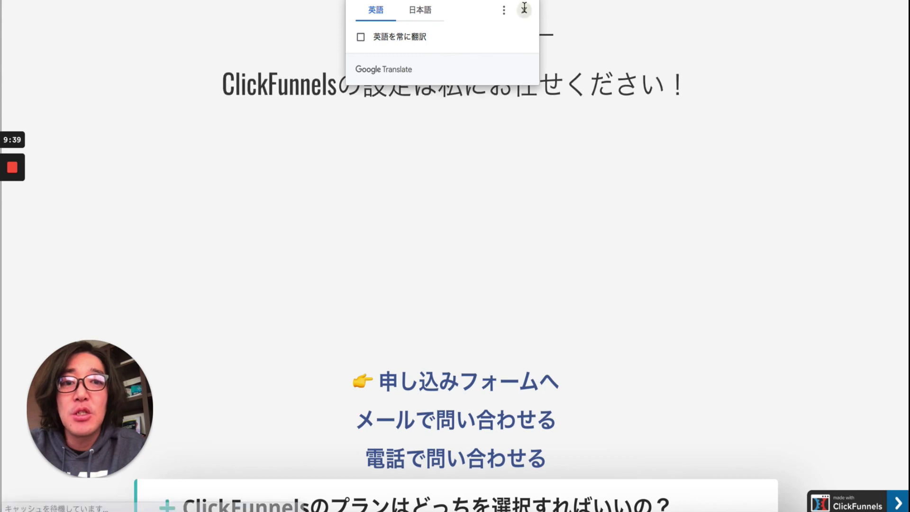
left_click(524, 10)
scroll(523, 145, "down", 2)
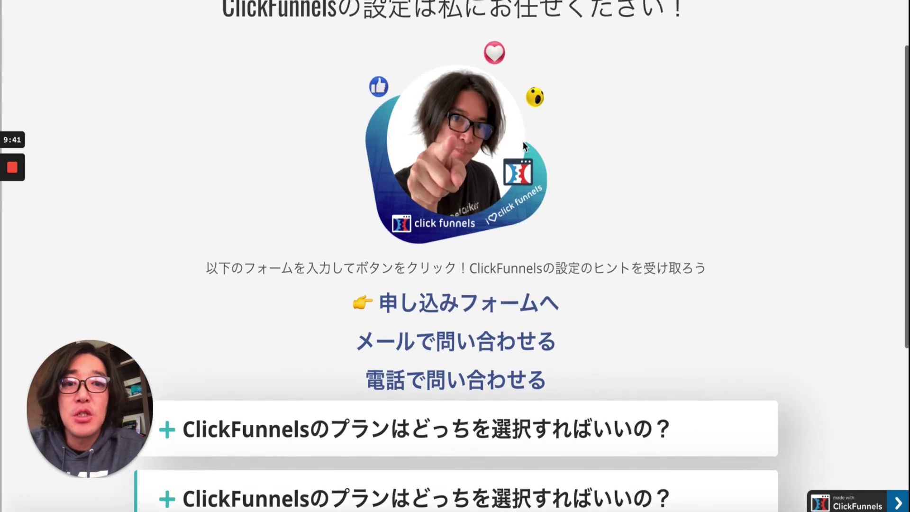
scroll(522, 141, "up", 1)
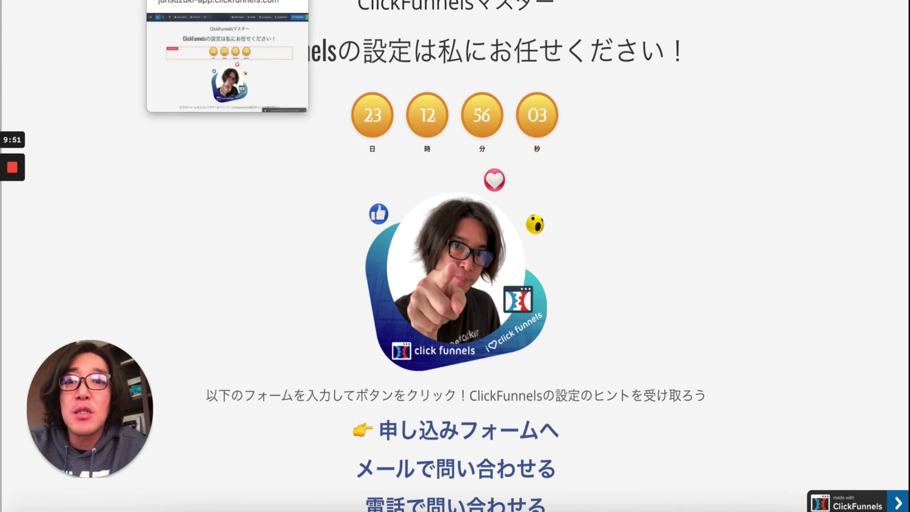
key("ctrl+Tab")
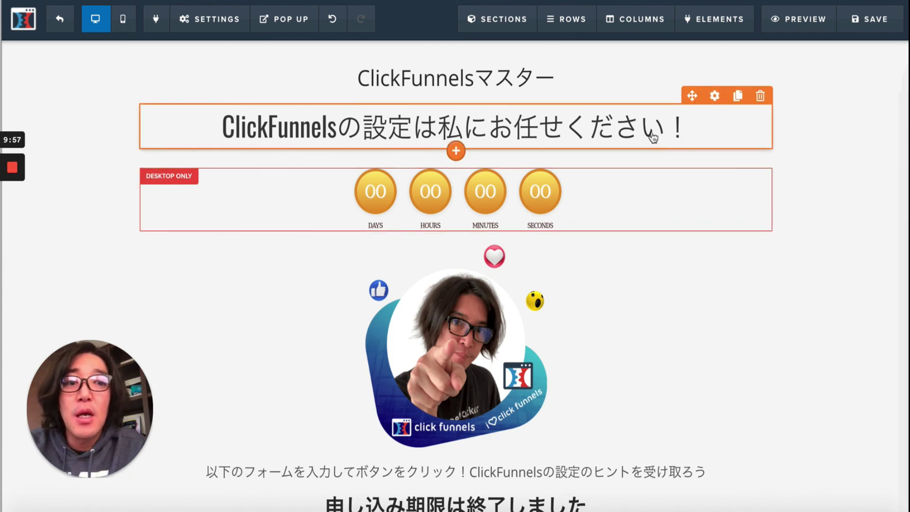
Examine the animation settings of the main headline above the countdown and close them.
left_click(714, 93)
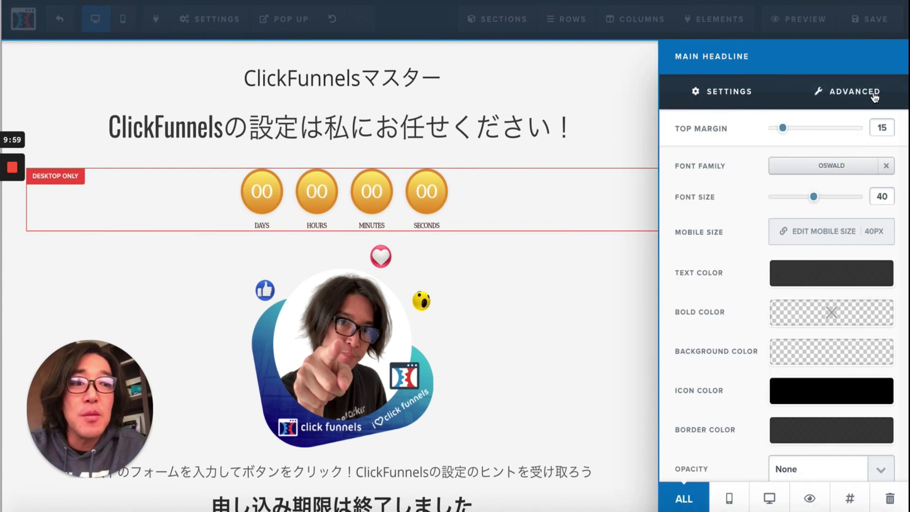
left_click(856, 97)
left_click(859, 137)
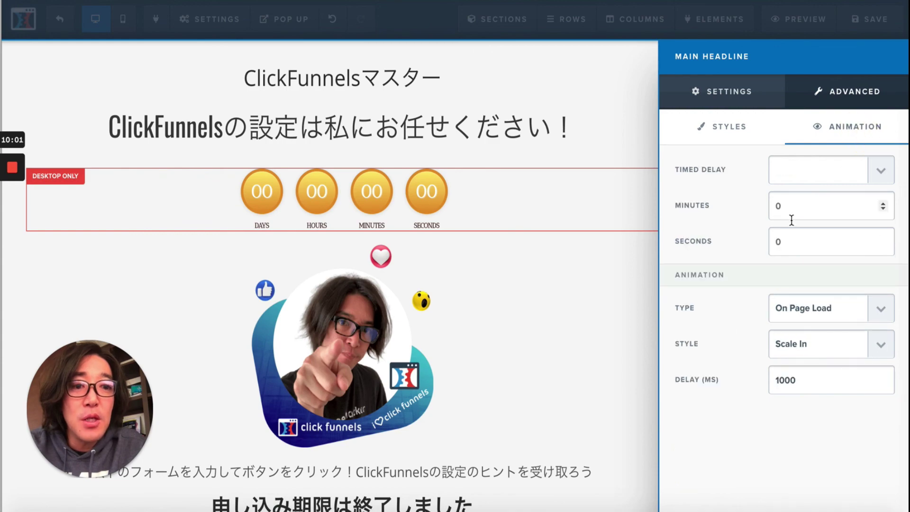
left_click(549, 135)
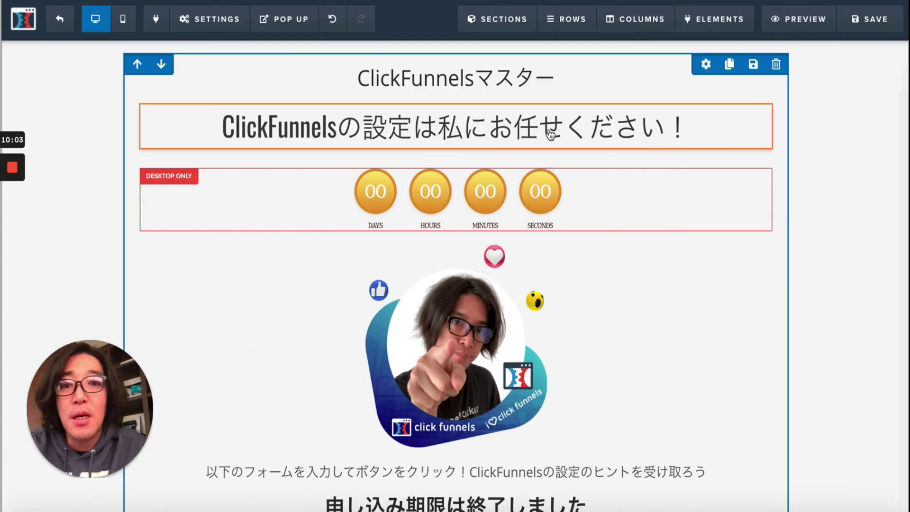
scroll(535, 230, "down", 5)
scroll(536, 235, "down", 5)
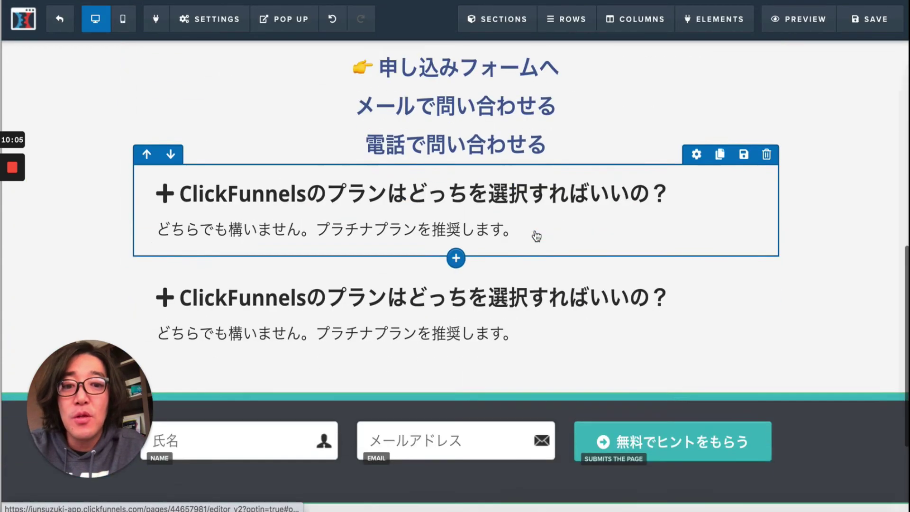
scroll(535, 234, "up", 9)
scroll(536, 235, "down", 2)
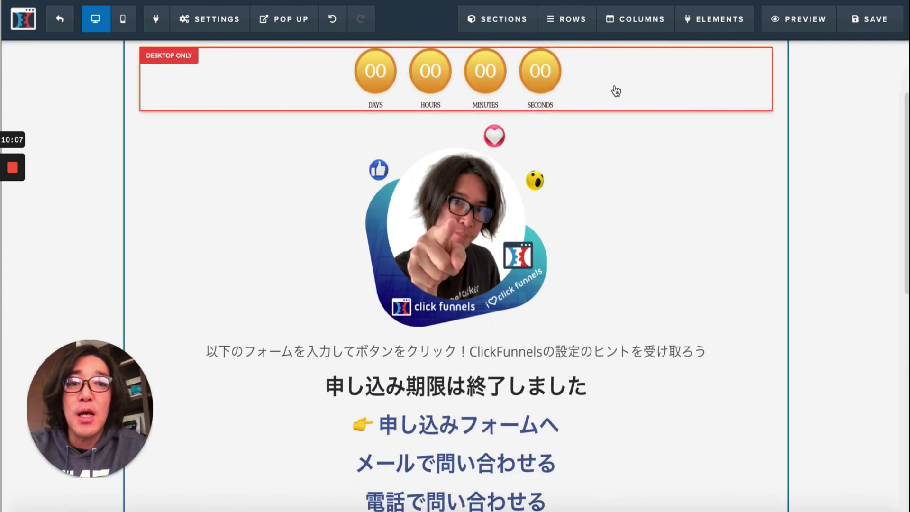
scroll(613, 89, "up", 1)
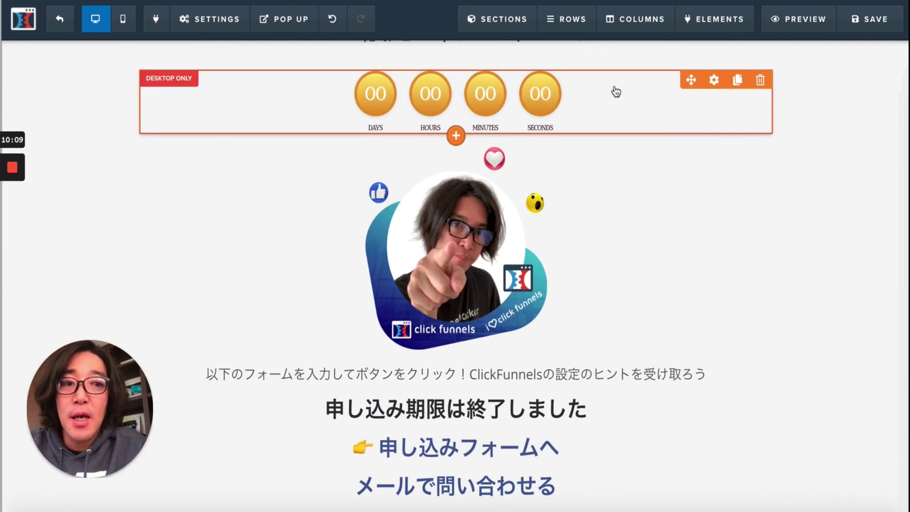